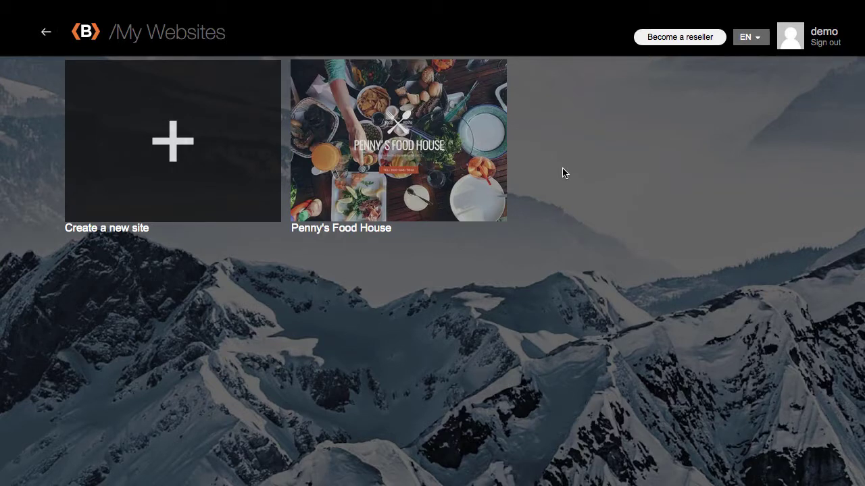
- Open the Penny's Food House site in the editor and scroll down to the map section
{"action": "left_click", "coordinate": [445, 186]}
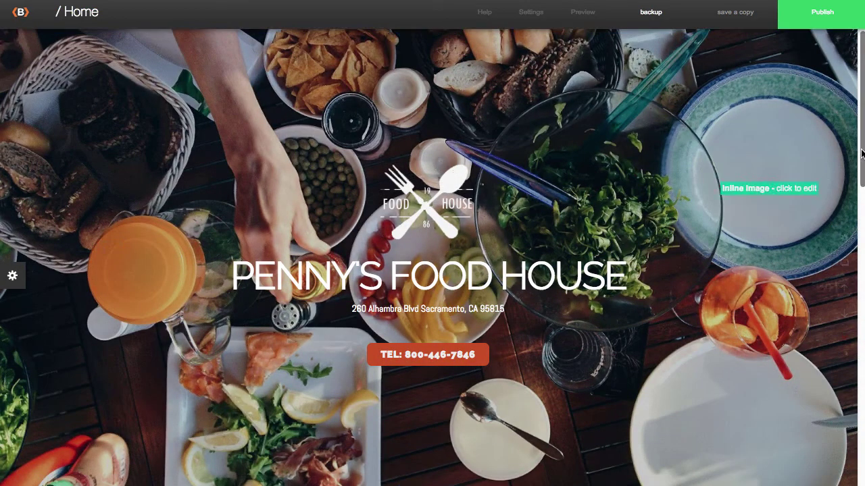
{"action": "left_click_drag", "start_coordinate": [862, 154], "coordinate": [860, 412]}
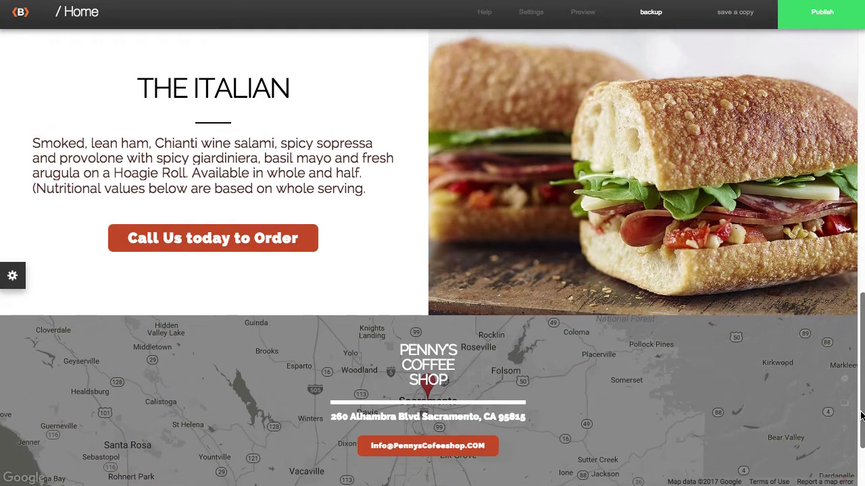
{"action": "mouse_move", "coordinate": [430, 317]}
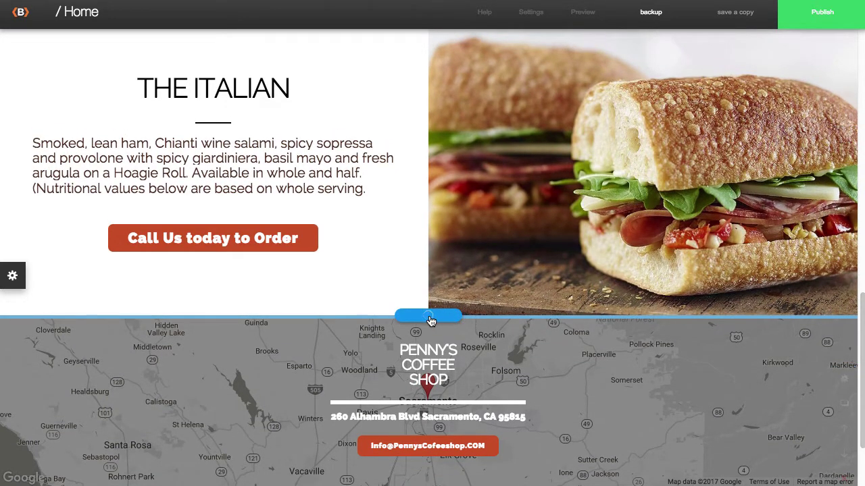
- Insert the REQUEST A FREE QUOTE! form design from Forms as a new section above the map
{"action": "left_click", "coordinate": [431, 321]}
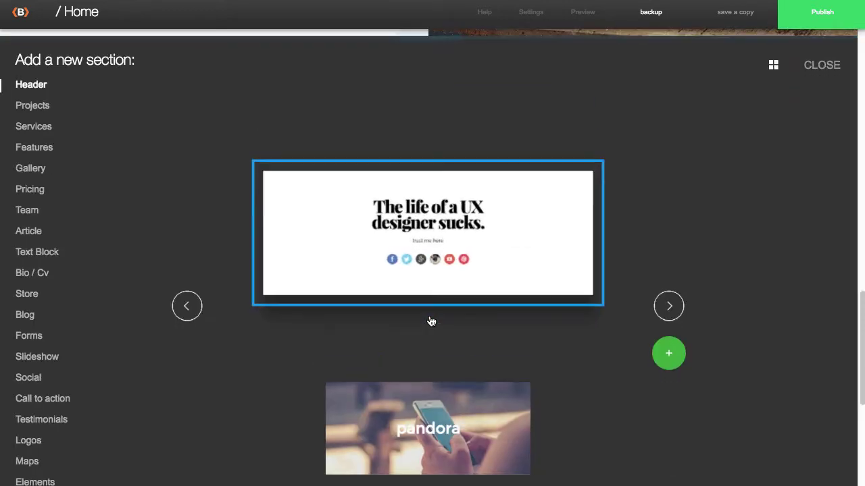
{"action": "left_click", "coordinate": [31, 344]}
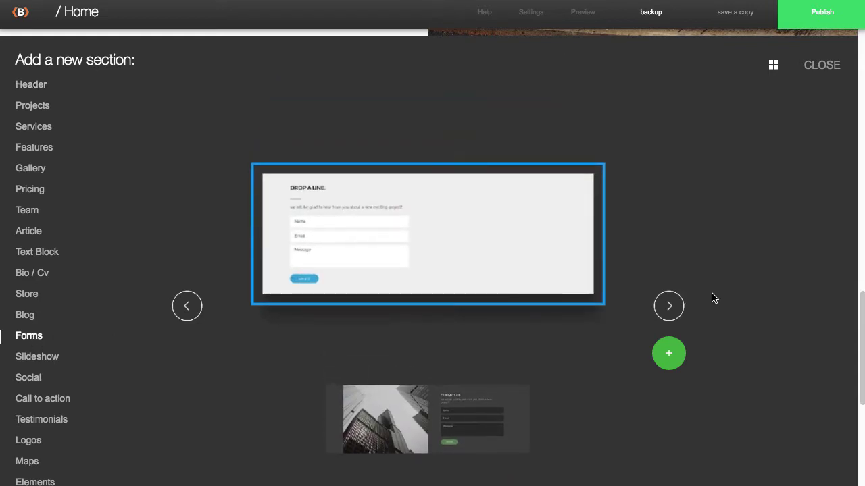
{"action": "left_click", "coordinate": [671, 308]}
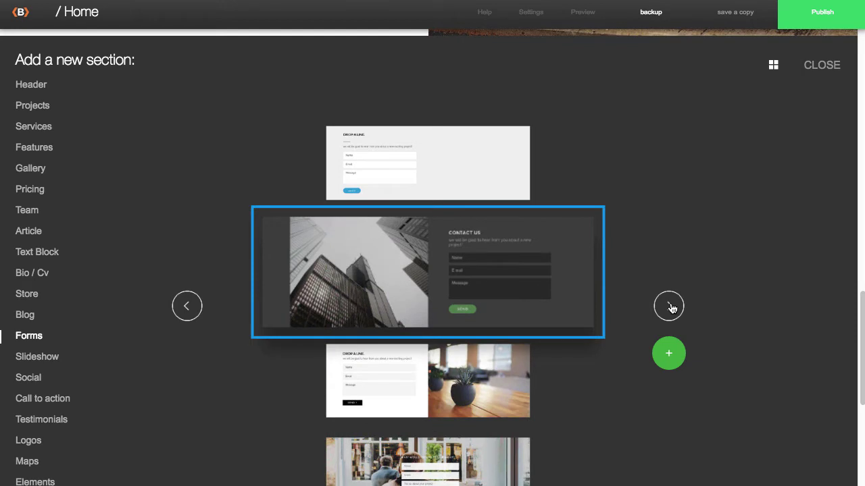
{"action": "left_click", "coordinate": [671, 308]}
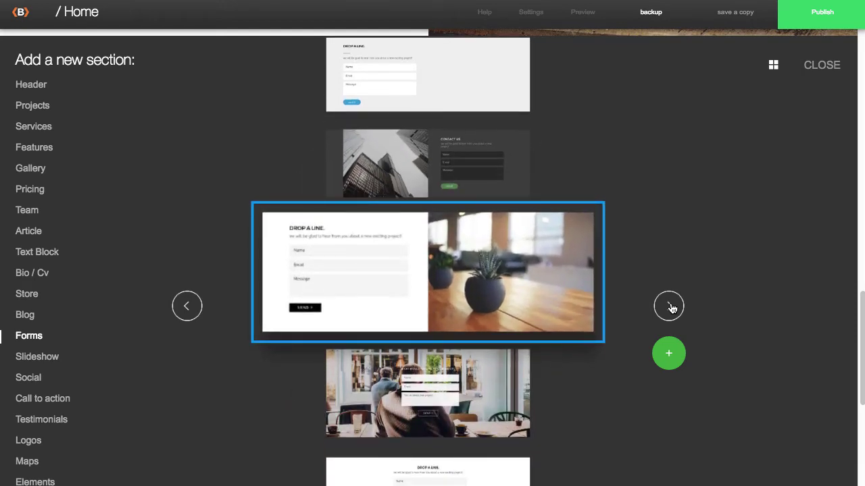
{"action": "left_click", "coordinate": [671, 308]}
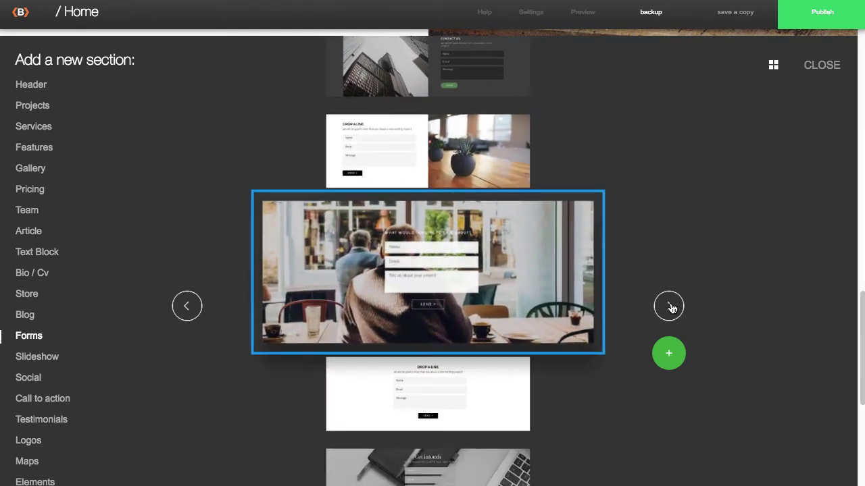
{"action": "left_click", "coordinate": [671, 308]}
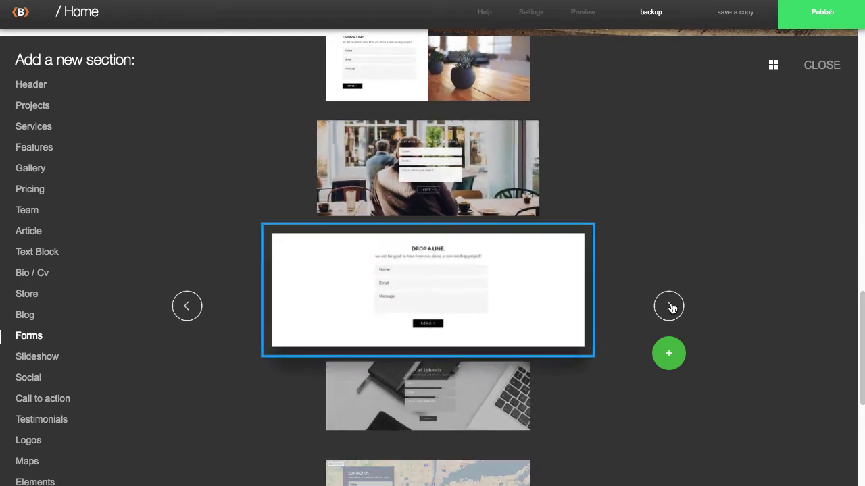
{"action": "left_click", "coordinate": [671, 308]}
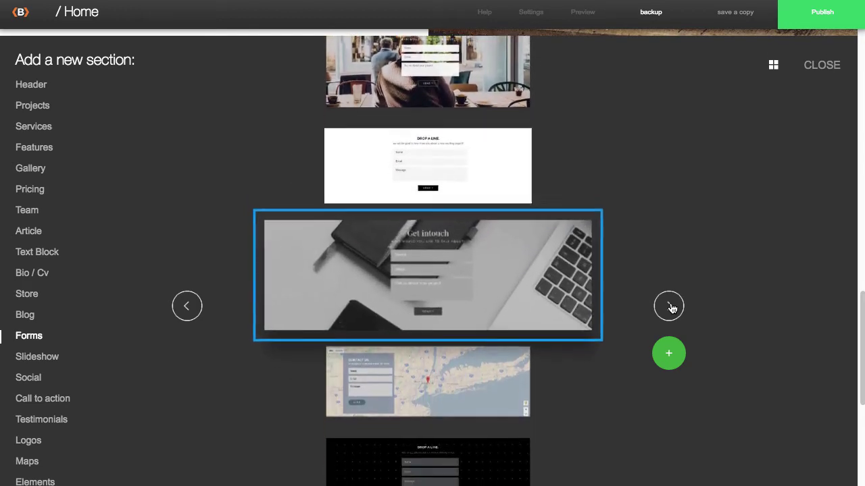
{"action": "left_click", "coordinate": [671, 307]}
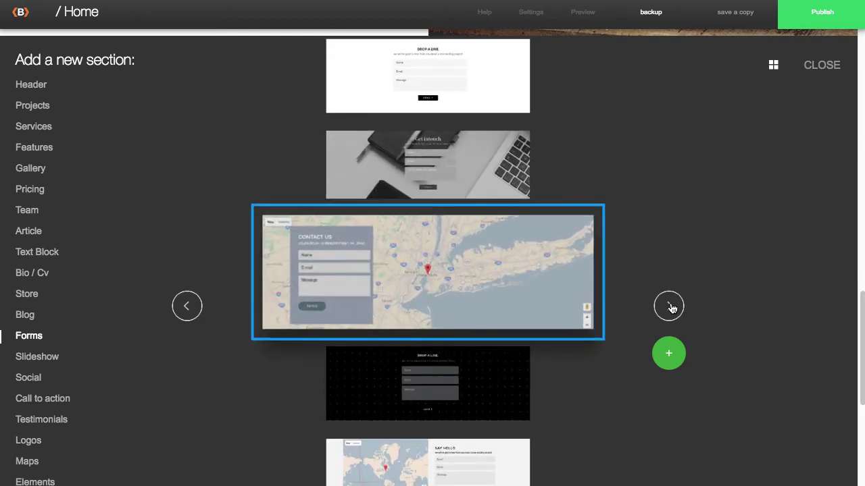
{"action": "left_click", "coordinate": [671, 308]}
{"action": "left_click", "coordinate": [670, 307]}
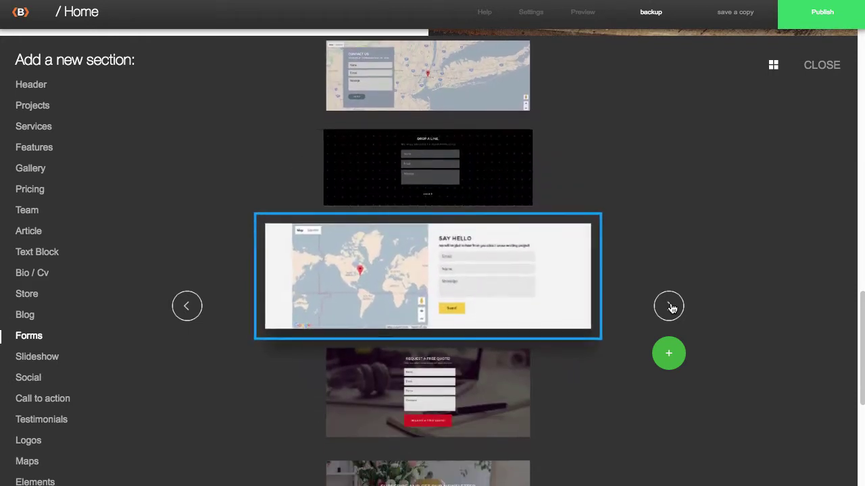
{"action": "left_click", "coordinate": [671, 307]}
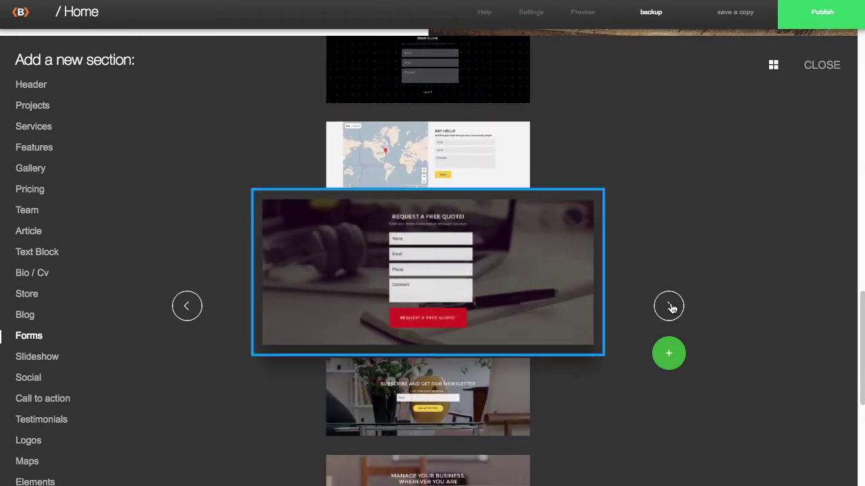
{"action": "left_click", "coordinate": [668, 354]}
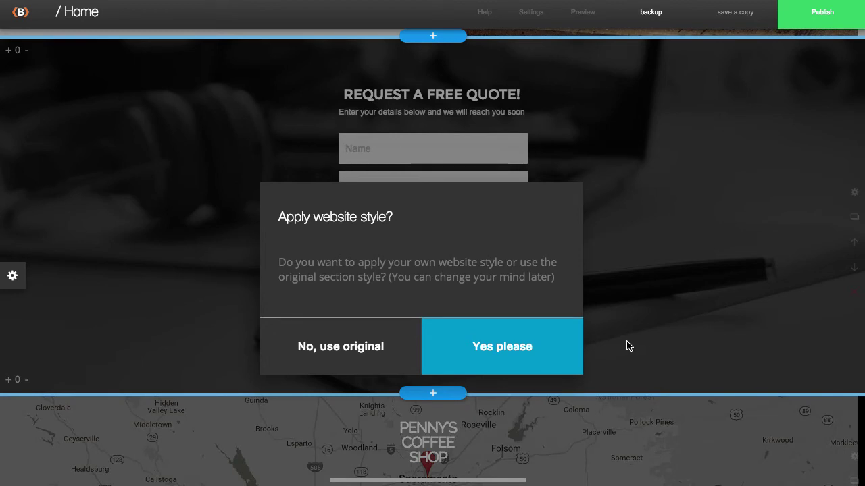
- Answer Yes please so the new quote section adopts the site's website style
{"action": "left_click", "coordinate": [497, 349]}
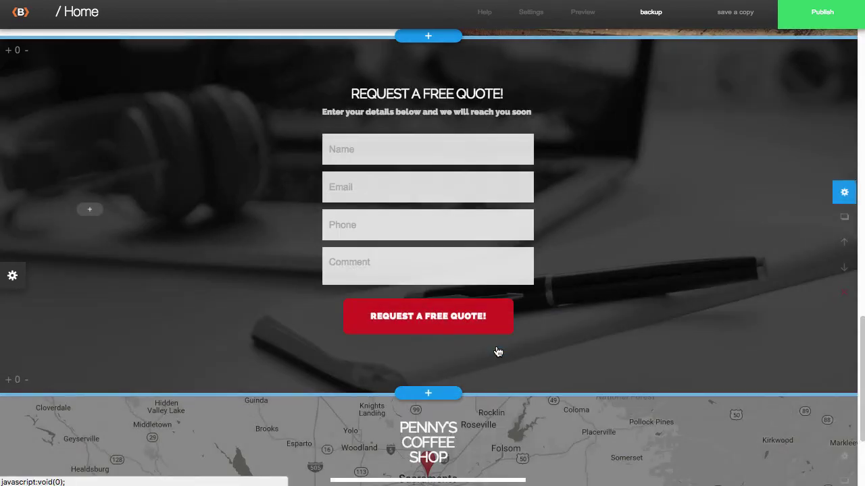
- Replace the quote section's background image with sandwich.jpg
{"action": "left_click", "coordinate": [169, 160]}
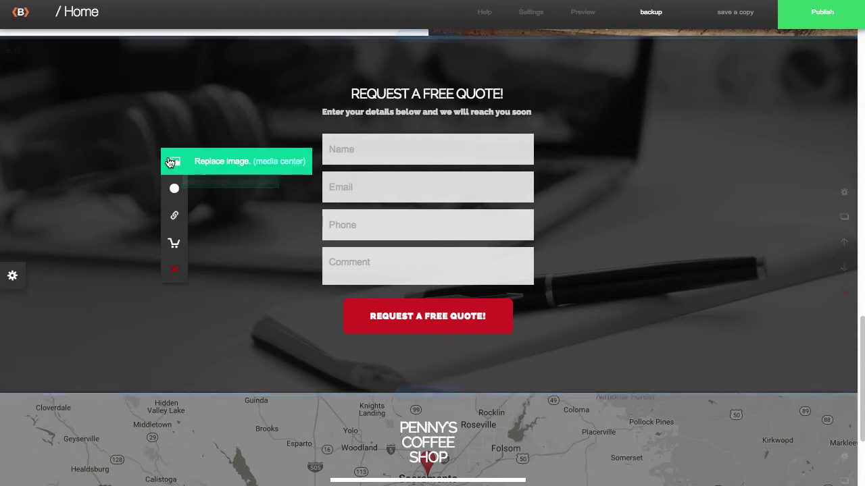
{"action": "left_click", "coordinate": [227, 162]}
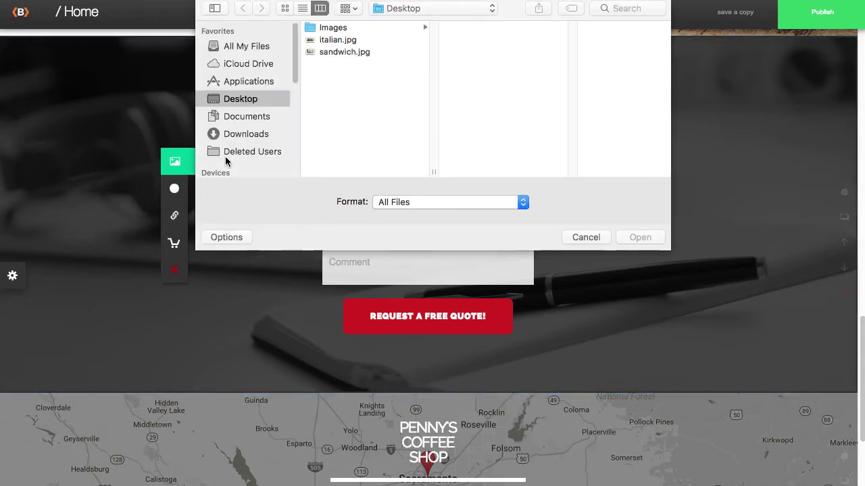
{"action": "left_click", "coordinate": [342, 52]}
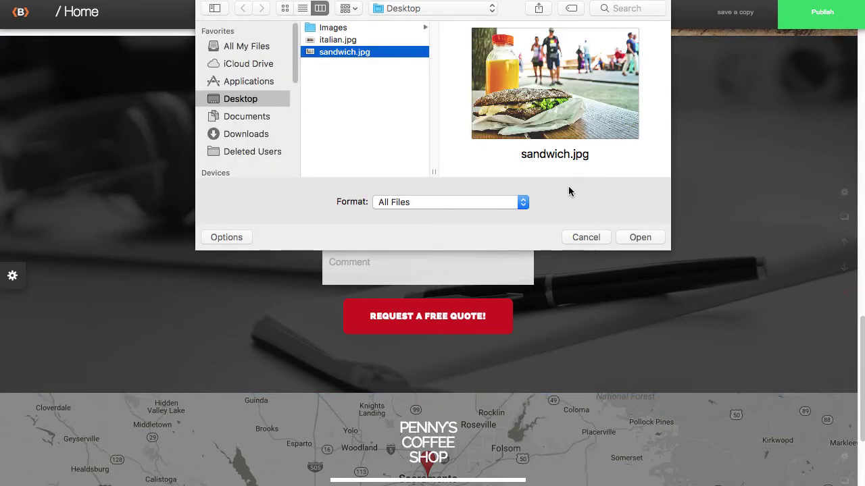
{"action": "left_click", "coordinate": [639, 238]}
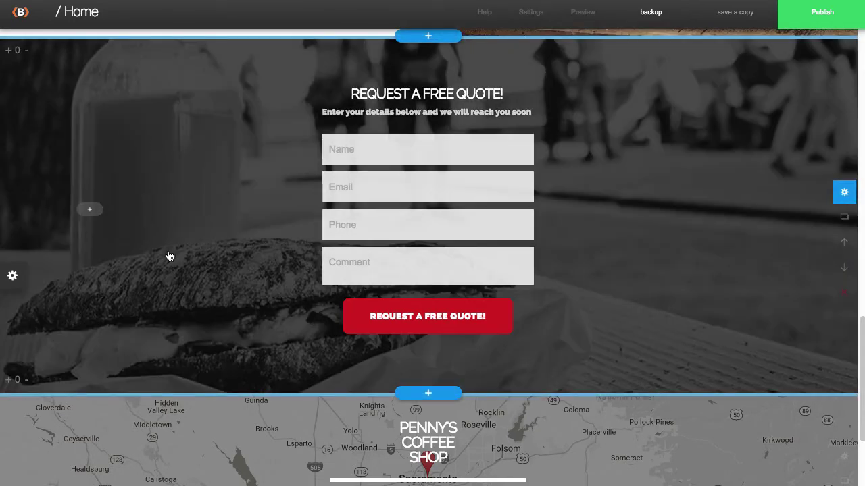
- Give the background the full-colour filter and raise its opacity for a brighter photo
{"action": "left_click", "coordinate": [169, 138]}
{"action": "left_click", "coordinate": [174, 166]}
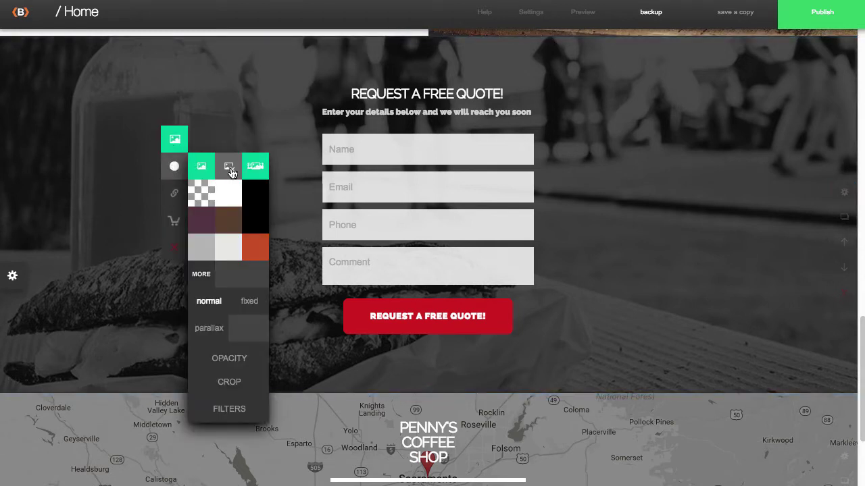
{"action": "left_click", "coordinate": [232, 413]}
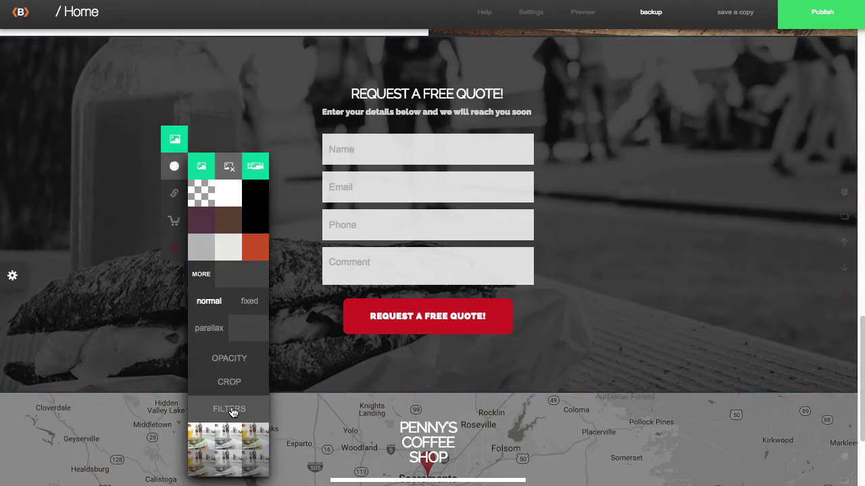
{"action": "left_click", "coordinate": [201, 436]}
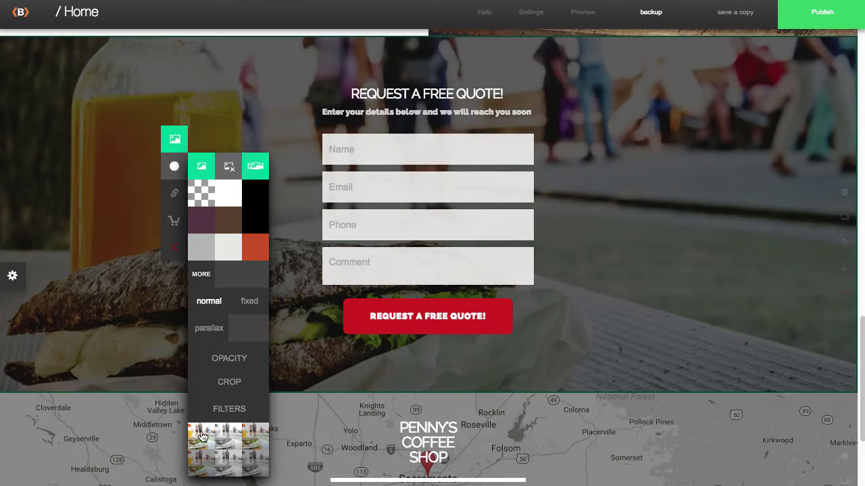
{"action": "left_click", "coordinate": [256, 441]}
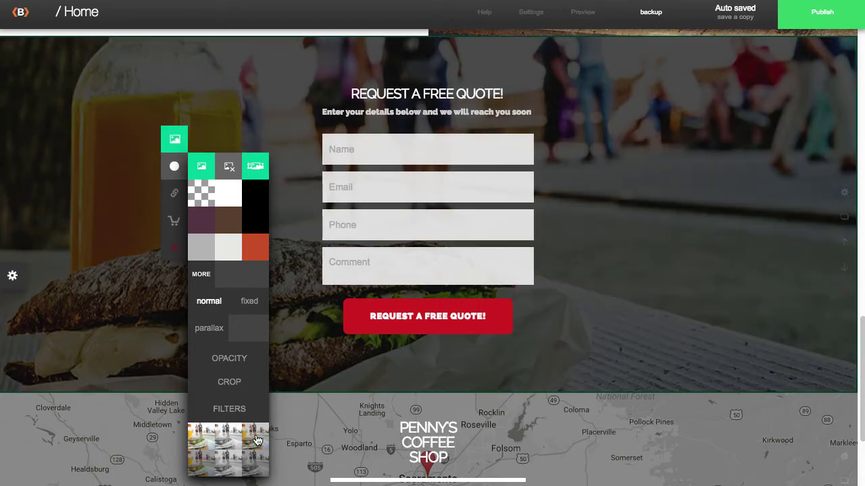
{"action": "left_click", "coordinate": [205, 462]}
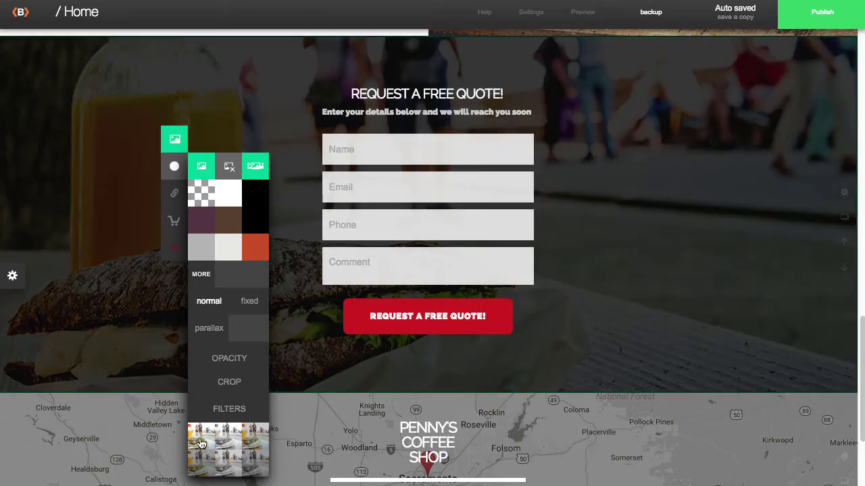
{"action": "left_click", "coordinate": [199, 439]}
{"action": "left_click", "coordinate": [229, 358]}
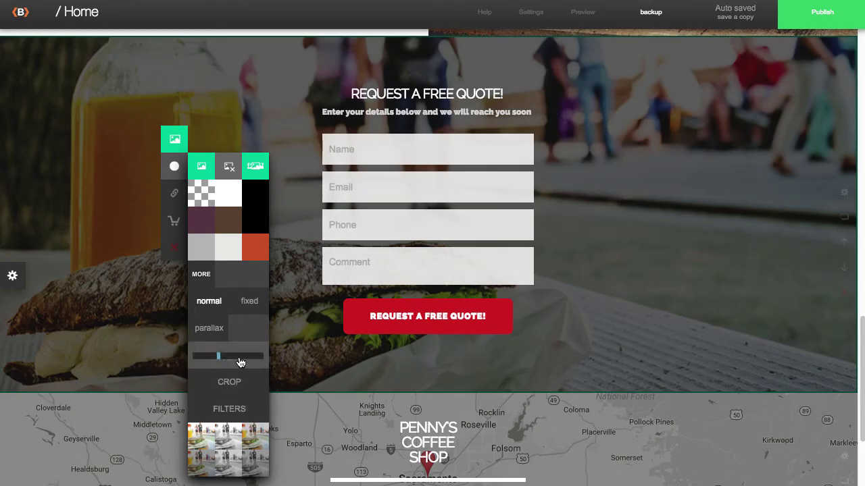
{"action": "left_click_drag", "start_coordinate": [221, 359], "coordinate": [239, 360]}
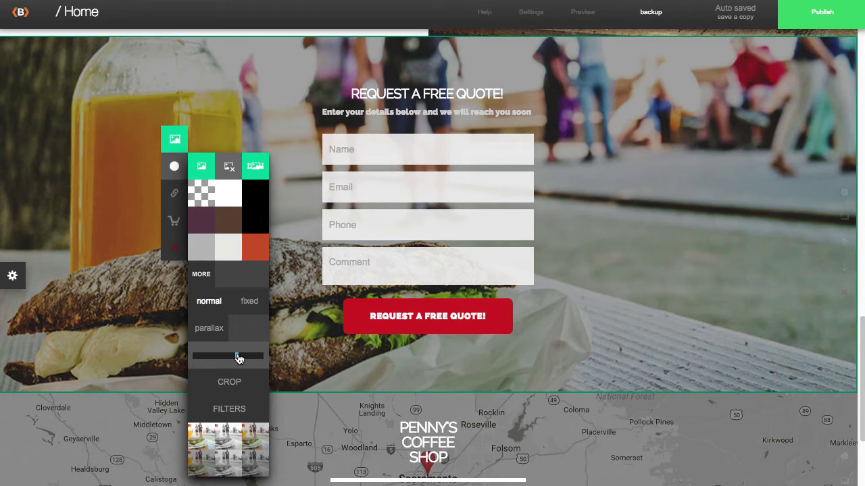
- Close the background panel and change the heading text to 'Catering Request Form'
{"action": "left_click", "coordinate": [295, 286]}
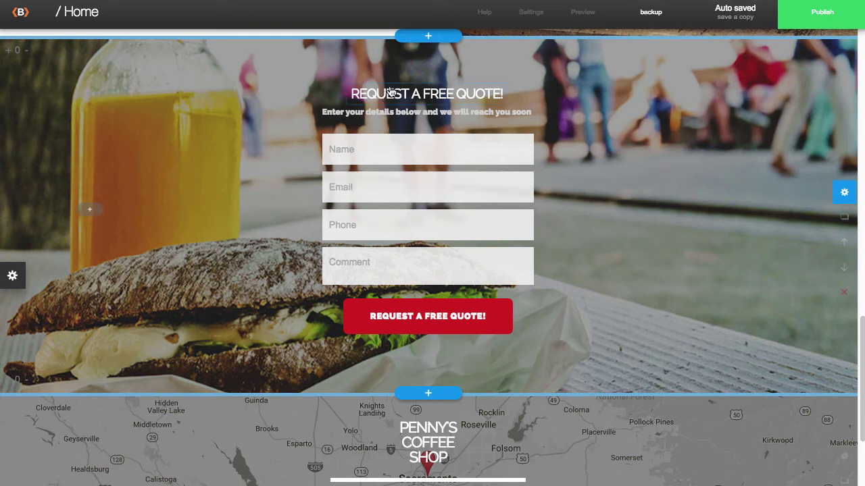
{"action": "left_click", "coordinate": [421, 98]}
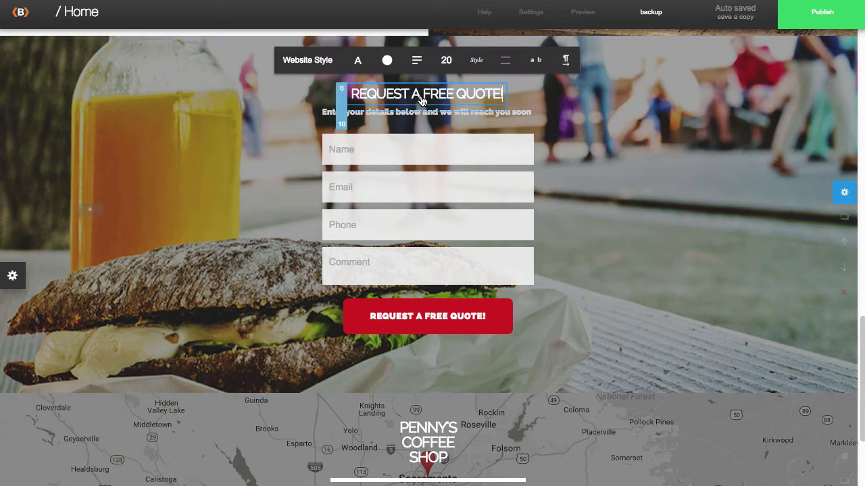
{"action": "triple_click", "coordinate": [421, 100]}
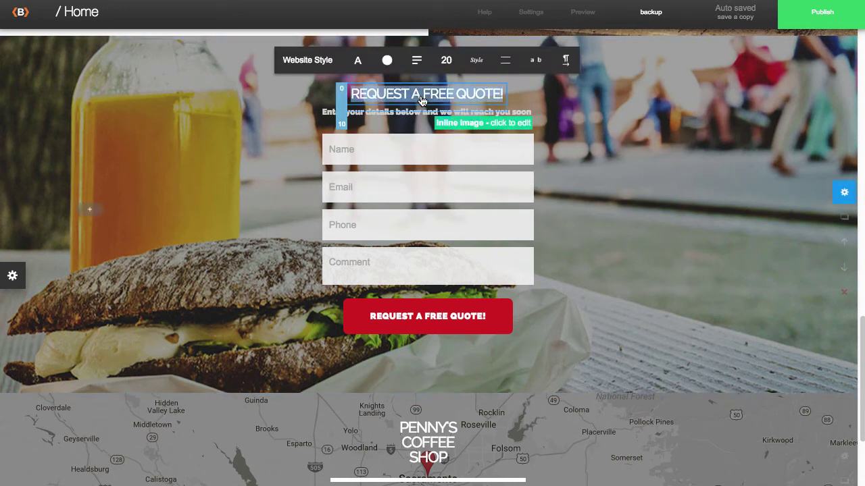
{"action": "type", "text": "Ca"}
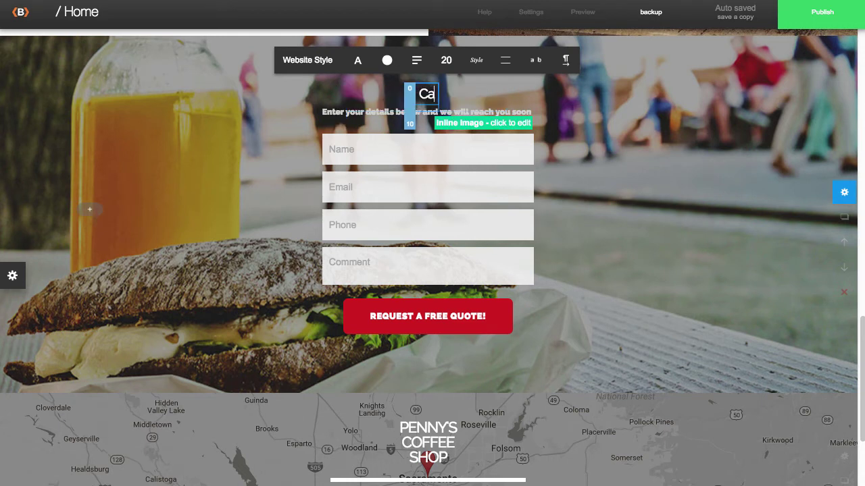
{"action": "type", "text": "tering R"}
{"action": "type", "text": "e"}
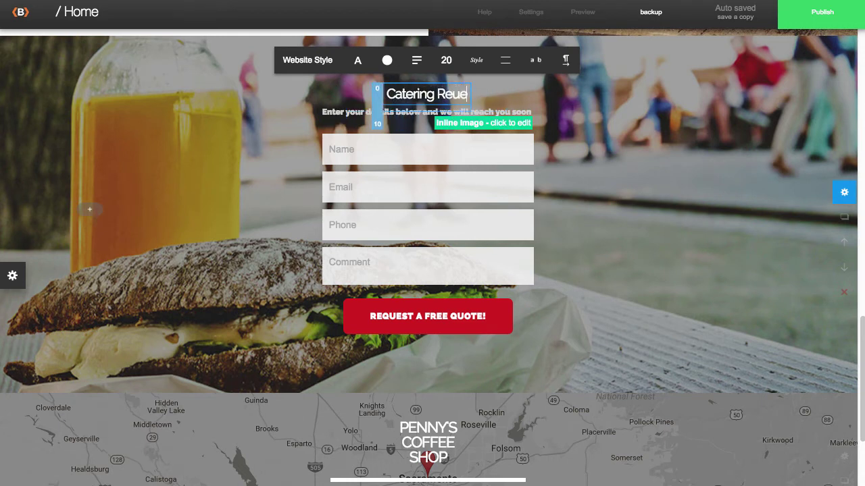
{"action": "type", "text": "quest Form"}
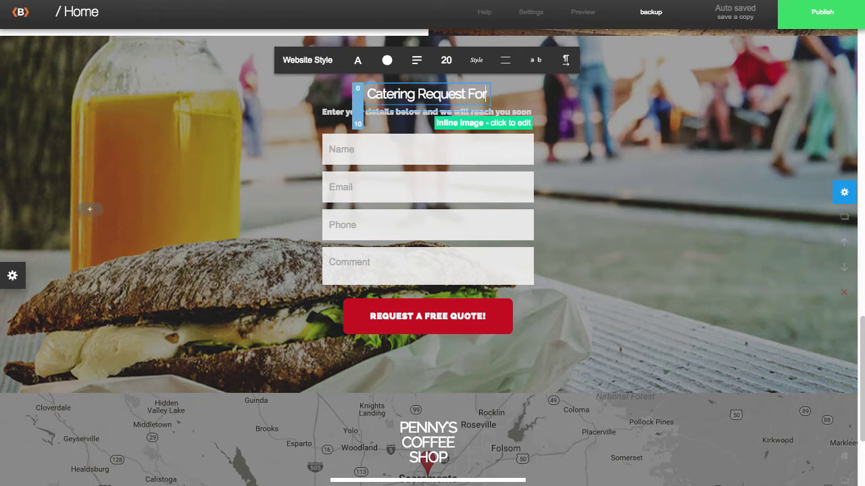
{"action": "left_click", "coordinate": [569, 125]}
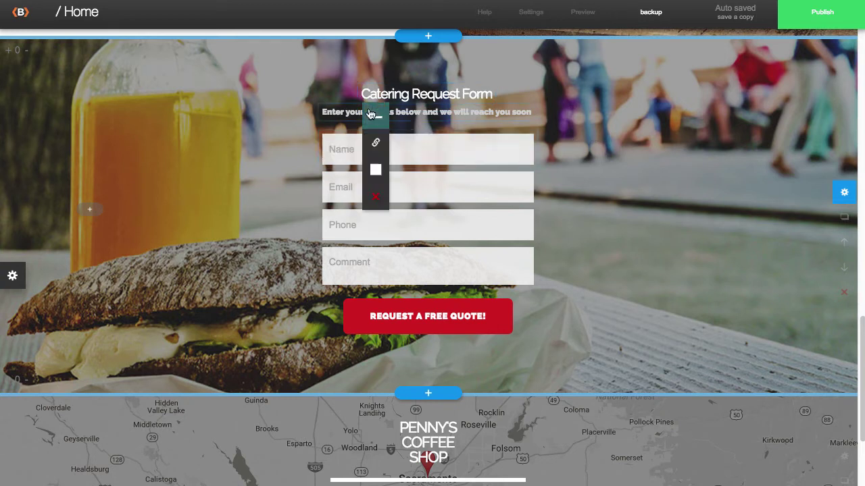
- Style the subtitle at size 16, white, in the Raleway font
{"action": "left_click", "coordinate": [398, 121]}
{"action": "left_click", "coordinate": [386, 80]}
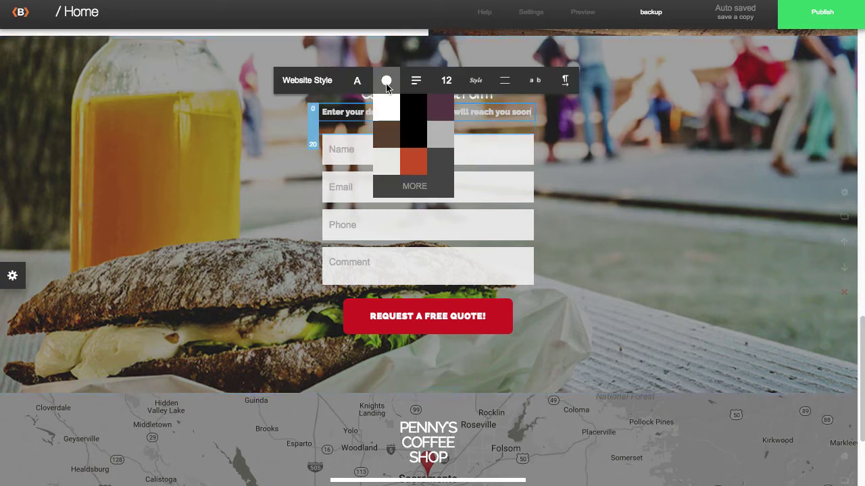
{"action": "left_click", "coordinate": [358, 81]}
{"action": "left_click", "coordinate": [446, 81]}
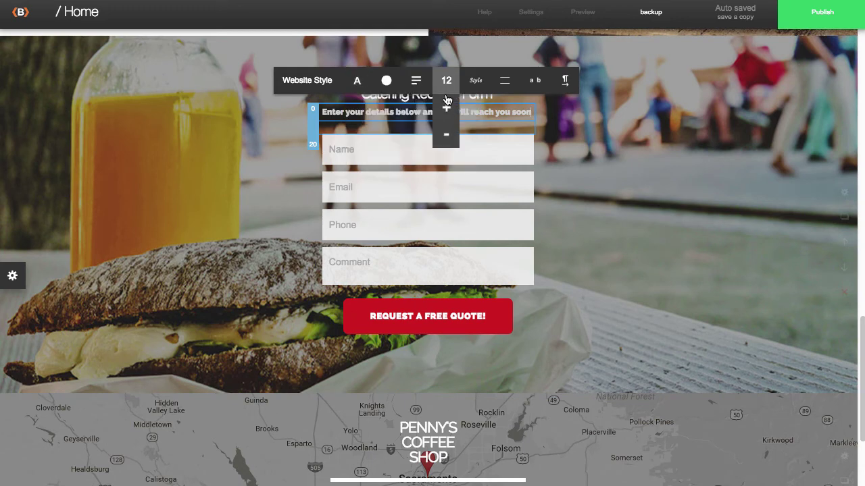
{"action": "left_click", "coordinate": [446, 108]}
{"action": "left_click", "coordinate": [446, 108]}
{"action": "left_click", "coordinate": [446, 108]}
{"action": "left_click", "coordinate": [447, 108]}
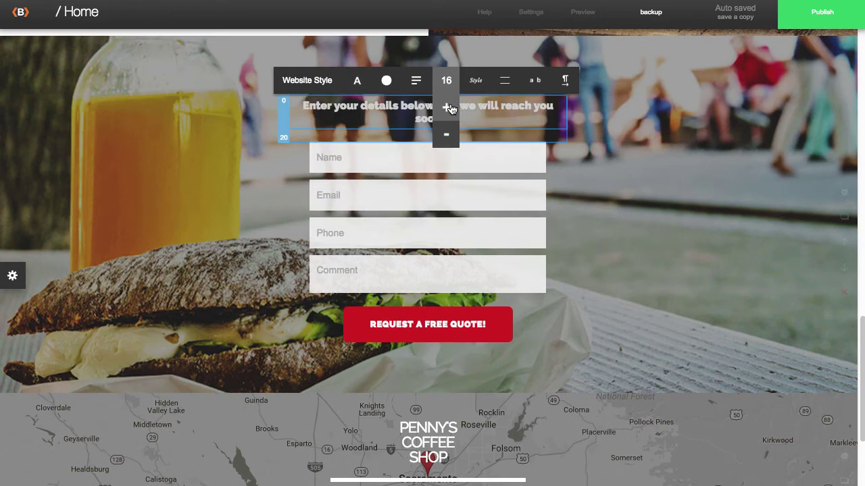
{"action": "left_click", "coordinate": [385, 80]}
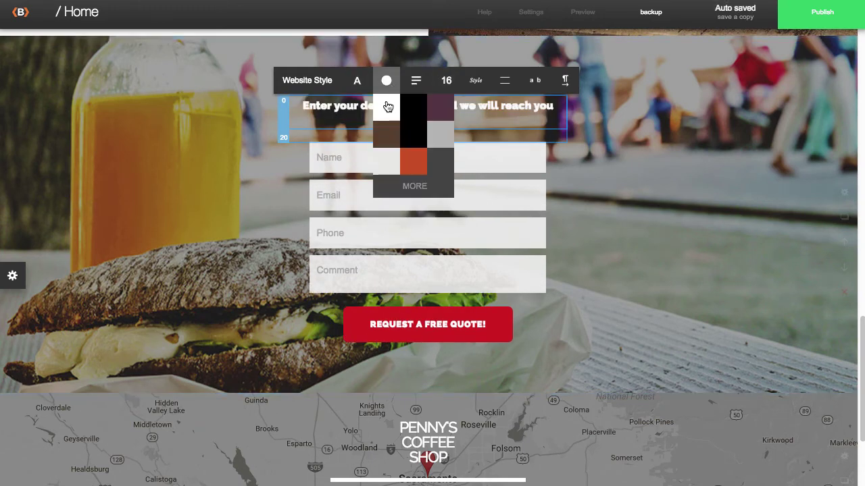
{"action": "left_click", "coordinate": [388, 107]}
{"action": "left_click", "coordinate": [356, 80]}
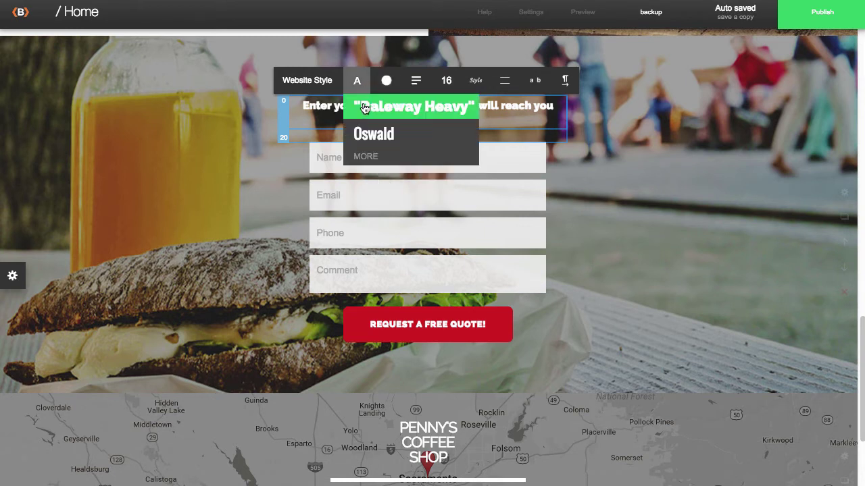
{"action": "scroll", "coordinate": [370, 116], "scroll_direction": "up", "scroll_amount": 1}
{"action": "left_click", "coordinate": [372, 162]}
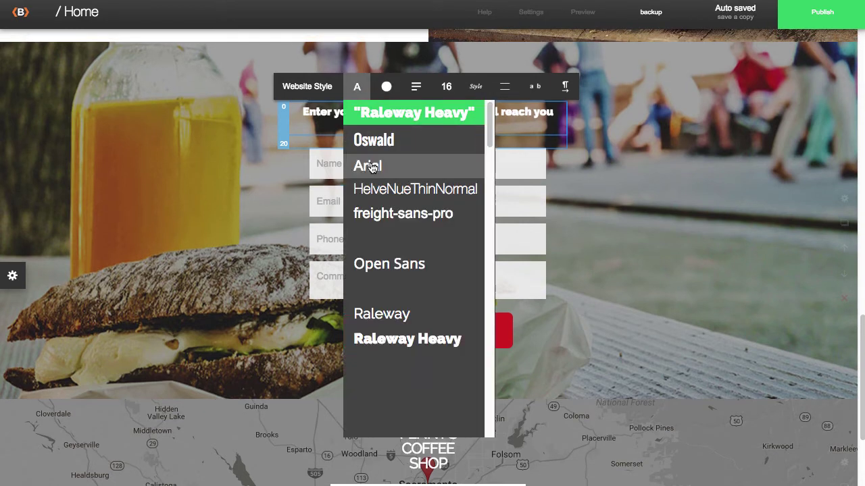
{"action": "left_click", "coordinate": [387, 317]}
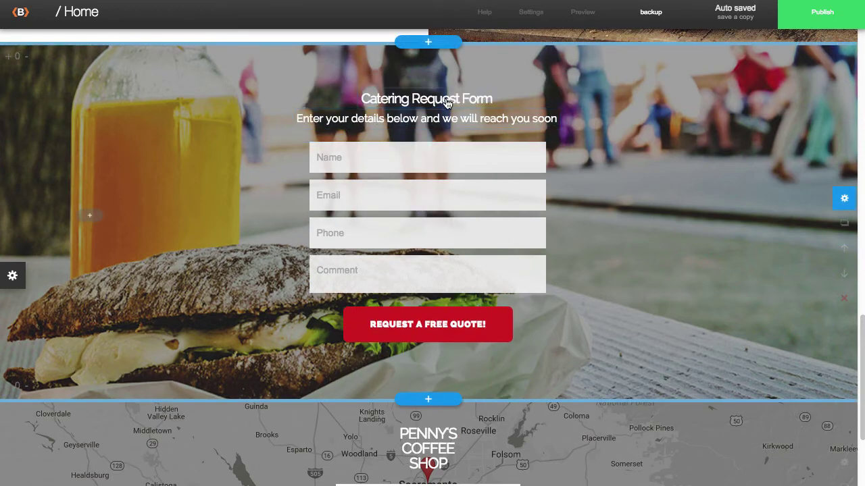
- Enlarge the Catering Request Form heading to size 35 and add a new input field
{"action": "left_click", "coordinate": [452, 103]}
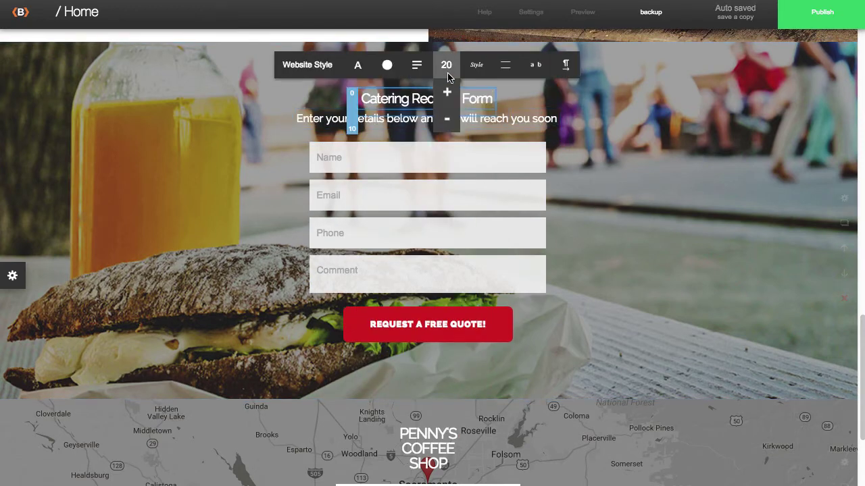
{"action": "mouse_move", "coordinate": [366, 72]}
{"action": "mouse_move", "coordinate": [446, 76]}
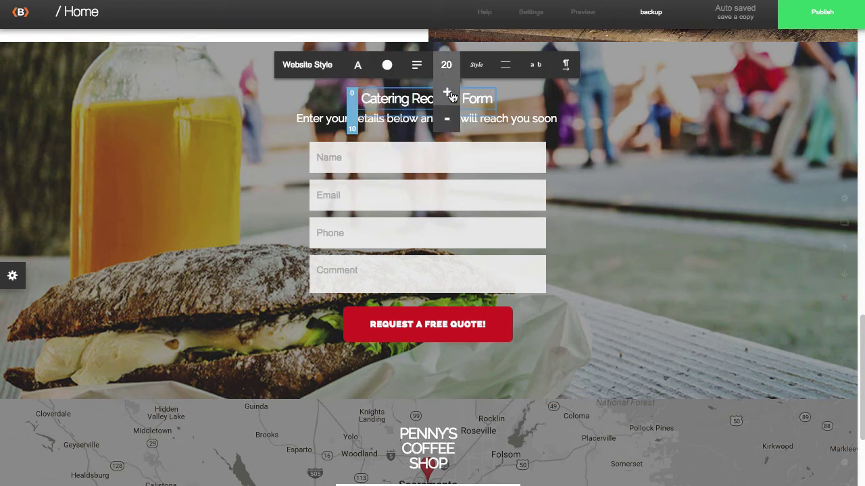
{"action": "left_click", "coordinate": [448, 93]}
{"action": "left_click", "coordinate": [450, 94]}
{"action": "left_click", "coordinate": [449, 94]}
{"action": "left_click", "coordinate": [450, 94]}
{"action": "triple_click", "coordinate": [450, 93]}
{"action": "triple_click", "coordinate": [450, 93]}
{"action": "double_click", "coordinate": [450, 93]}
{"action": "left_click", "coordinate": [451, 93]}
{"action": "left_click", "coordinate": [450, 93]}
{"action": "left_click", "coordinate": [451, 93]}
{"action": "left_click", "coordinate": [260, 213]}
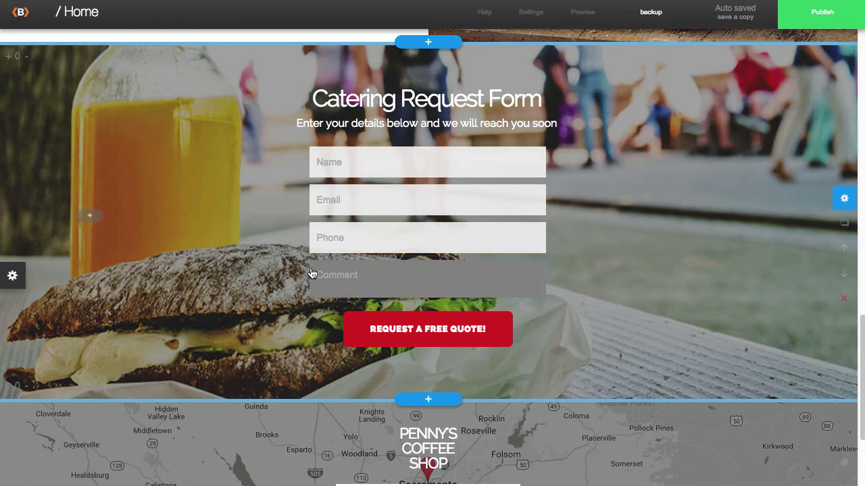
{"action": "left_click", "coordinate": [90, 216]}
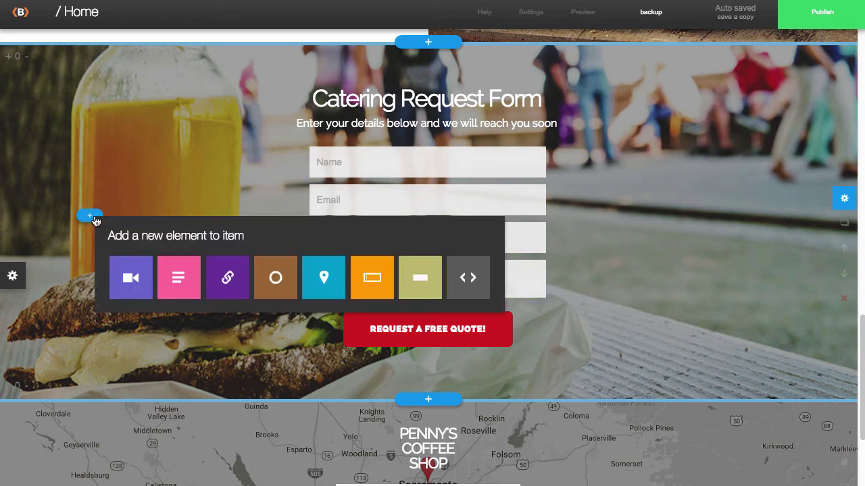
{"action": "left_click", "coordinate": [368, 277]}
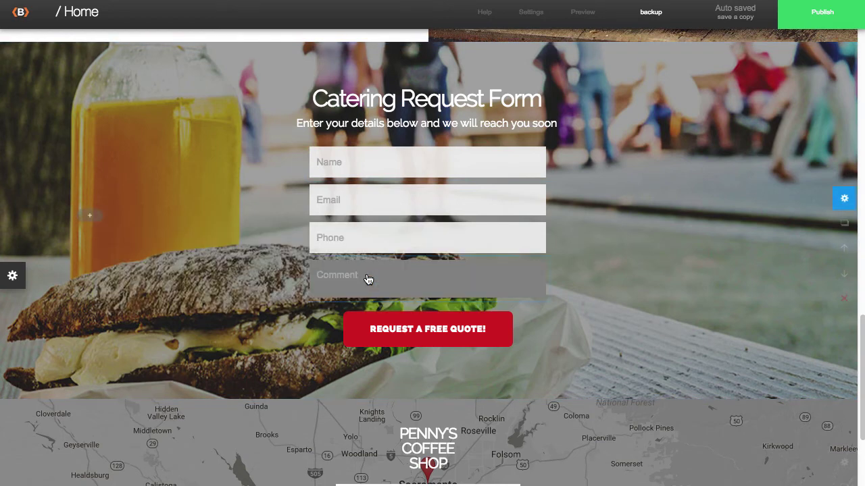
- Move the new field below Phone and relabel it 'Describe your event'
{"action": "left_click", "coordinate": [393, 160]}
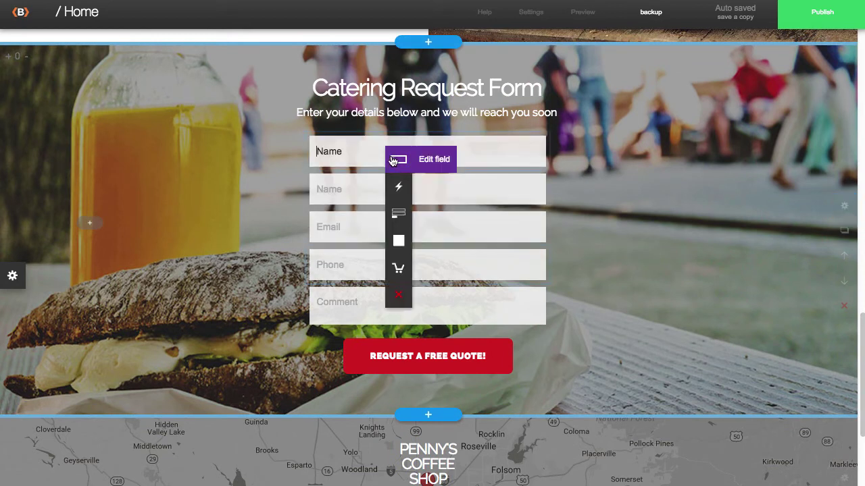
{"action": "mouse_move", "coordinate": [399, 241]}
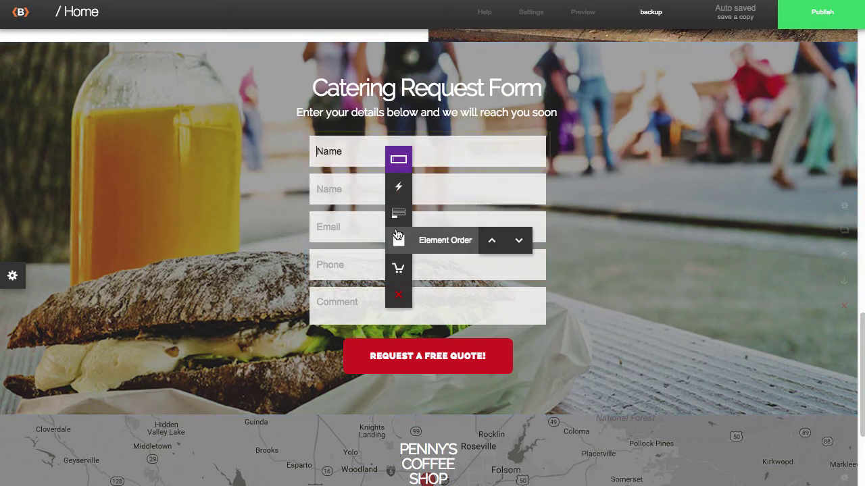
{"action": "left_click", "coordinate": [519, 241]}
{"action": "left_click", "coordinate": [519, 241]}
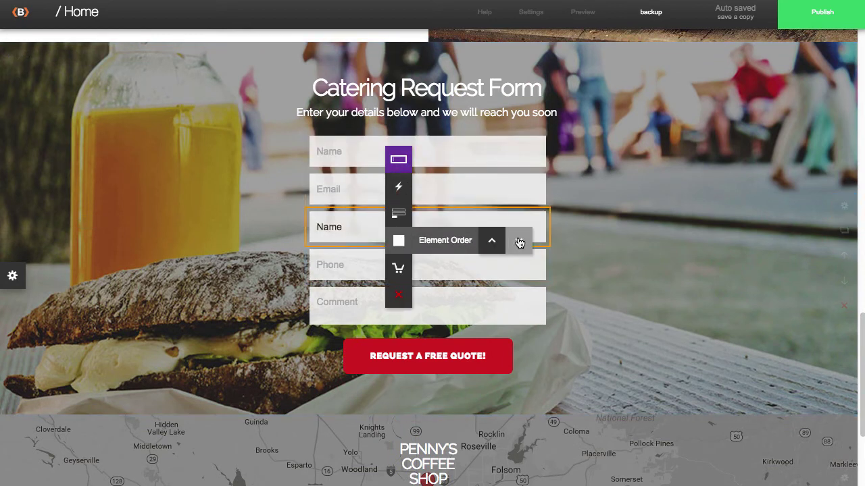
{"action": "left_click", "coordinate": [519, 241]}
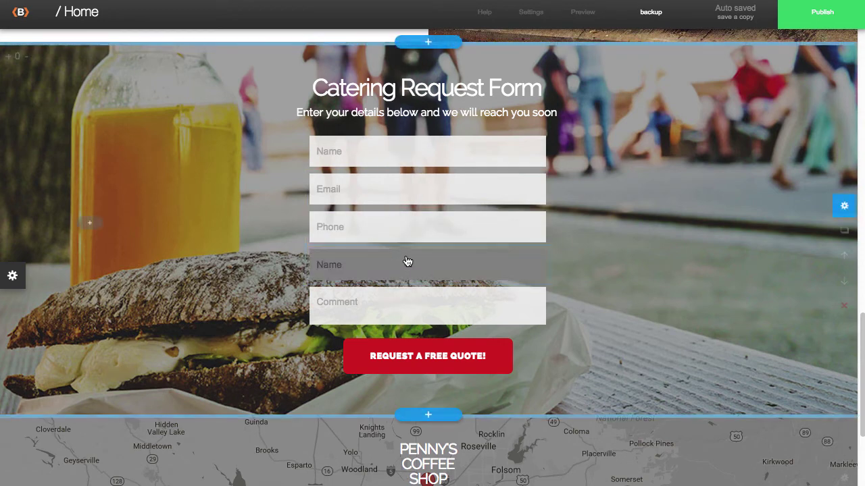
{"action": "left_click", "coordinate": [372, 267]}
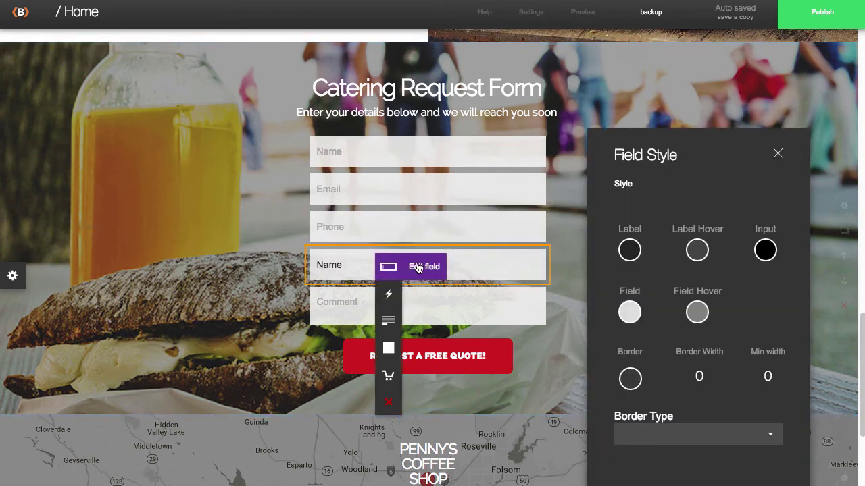
{"action": "left_click", "coordinate": [418, 264]}
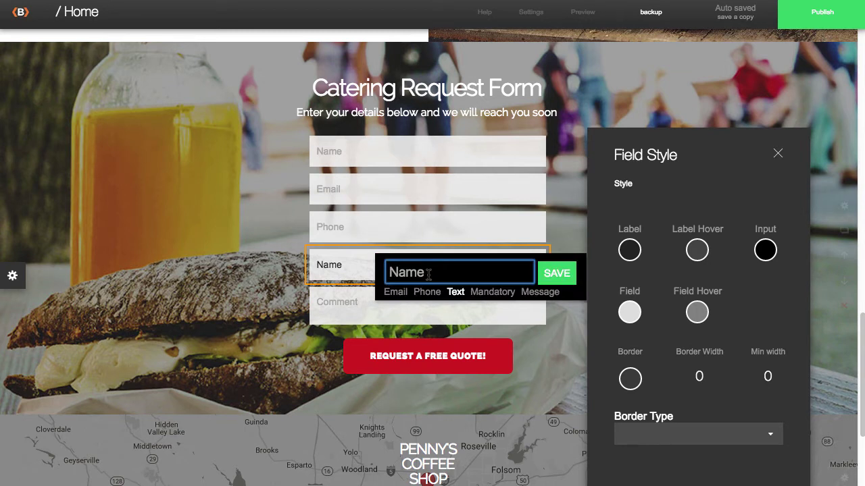
{"action": "type", "text": "Describe your event"}
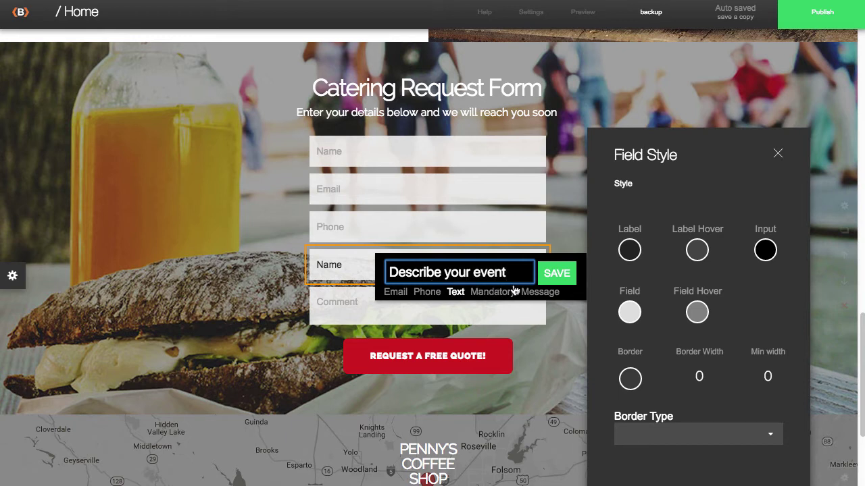
{"action": "left_click", "coordinate": [555, 274]}
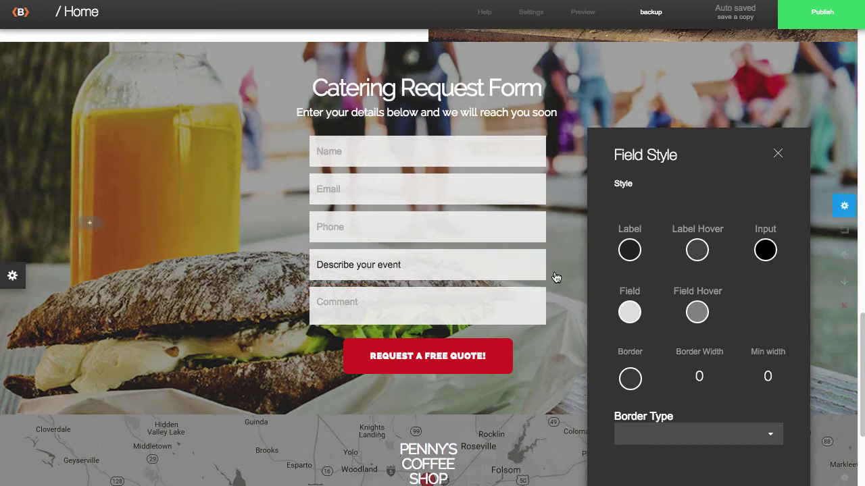
- Change the form button's label to 'Submit'
{"action": "left_click", "coordinate": [779, 154]}
{"action": "scroll", "coordinate": [703, 135], "scroll_direction": "down", "scroll_amount": 2}
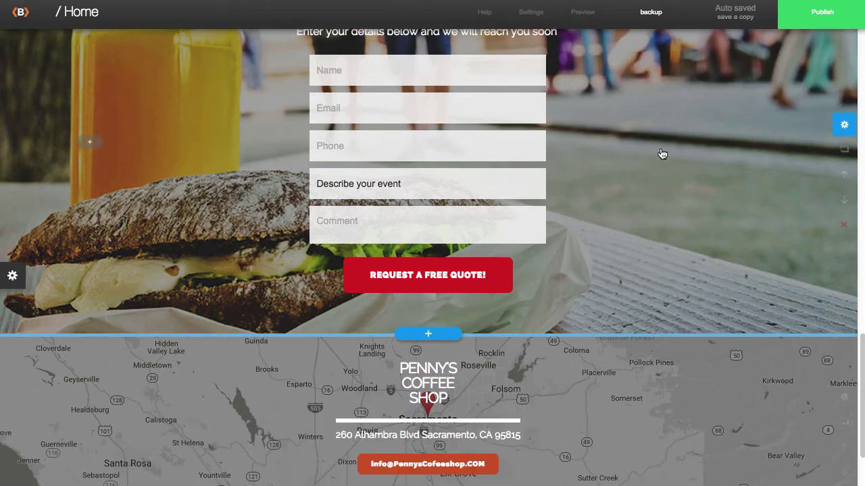
{"action": "scroll", "coordinate": [662, 155], "scroll_direction": "up", "scroll_amount": 2}
{"action": "scroll", "coordinate": [656, 158], "scroll_direction": "down", "scroll_amount": 1}
{"action": "mouse_move", "coordinate": [432, 321]}
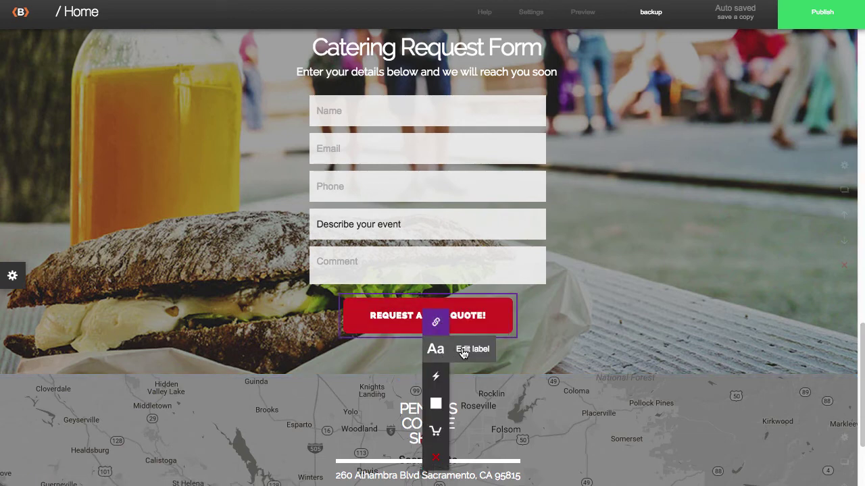
{"action": "left_click", "coordinate": [464, 354]}
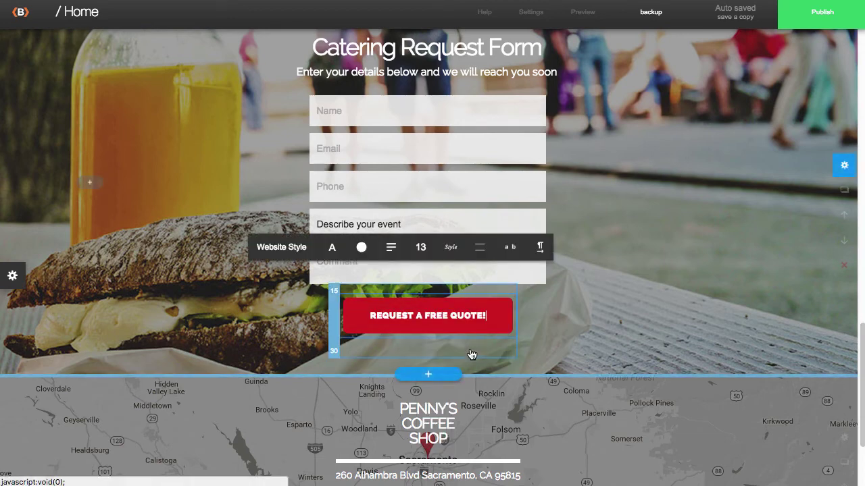
{"action": "triple_click", "coordinate": [425, 318]}
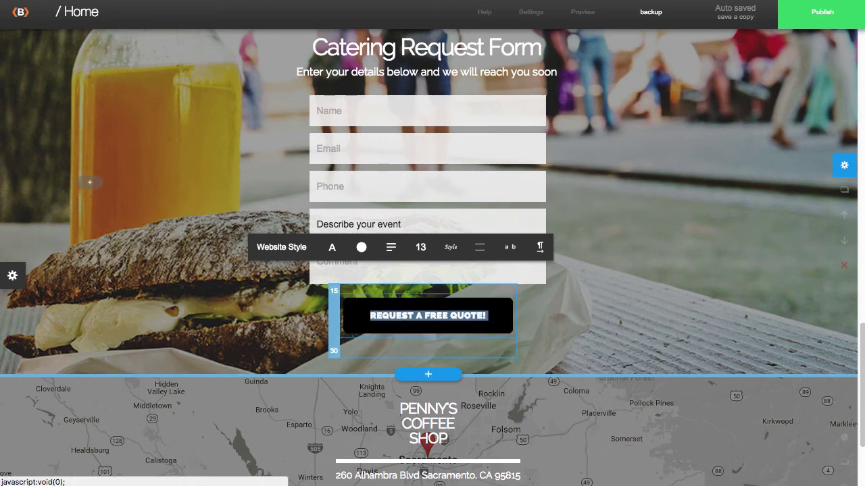
{"action": "triple_click", "coordinate": [465, 317]}
{"action": "type", "text": "Submit"}
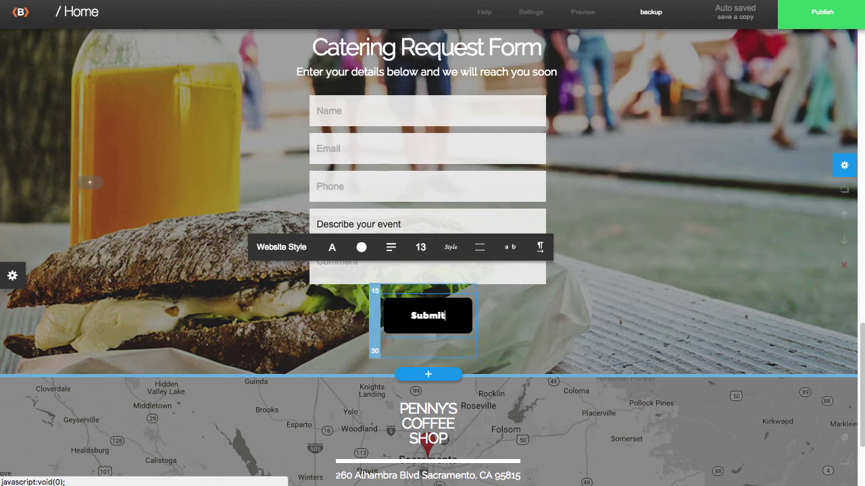
- Format the Submit label in Raleway, size 18, bold
{"action": "left_click", "coordinate": [334, 250]}
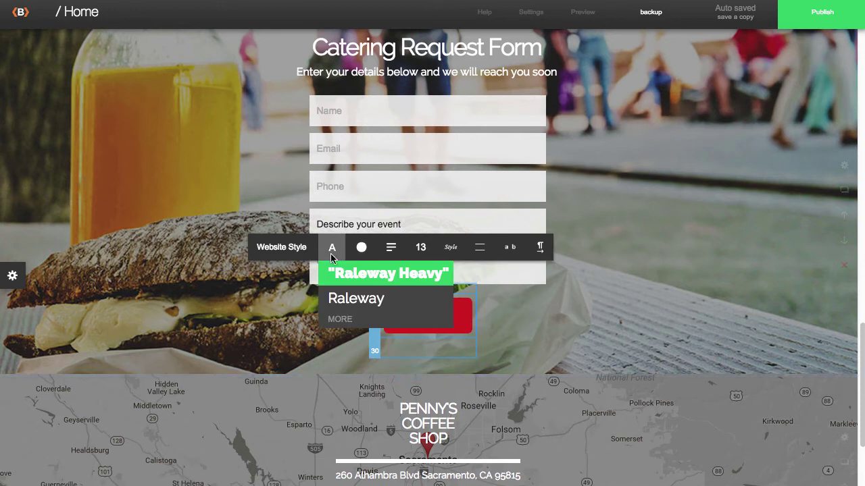
{"action": "left_click", "coordinate": [344, 299]}
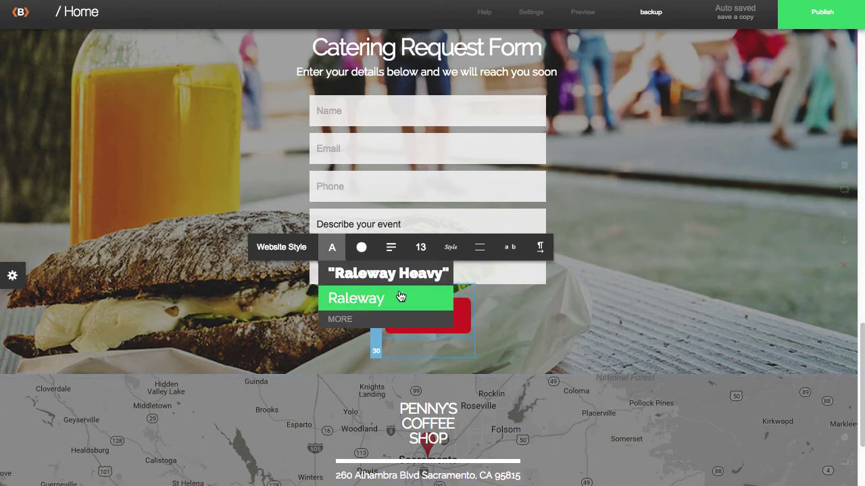
{"action": "left_click", "coordinate": [420, 248]}
{"action": "left_click", "coordinate": [421, 276]}
{"action": "left_click", "coordinate": [421, 276]}
{"action": "left_click", "coordinate": [422, 276]}
{"action": "left_click", "coordinate": [421, 275]}
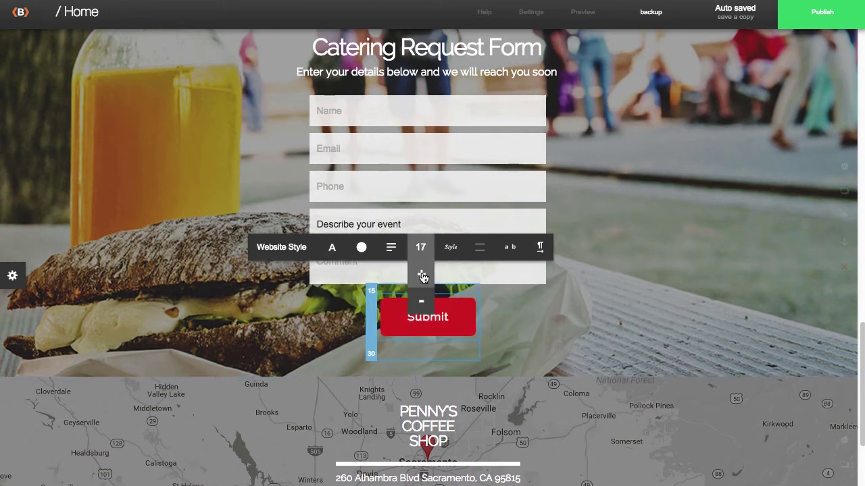
{"action": "left_click", "coordinate": [421, 276]}
{"action": "left_click", "coordinate": [451, 248]}
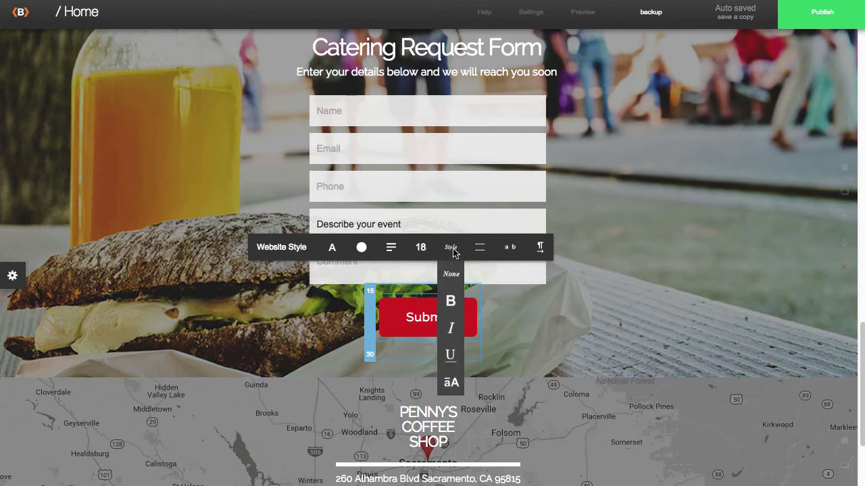
{"action": "left_click", "coordinate": [450, 301]}
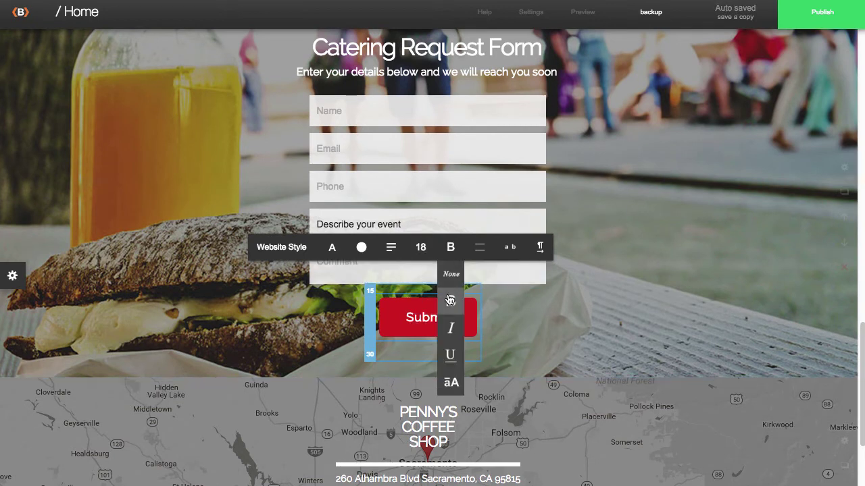
{"action": "left_click", "coordinate": [519, 314]}
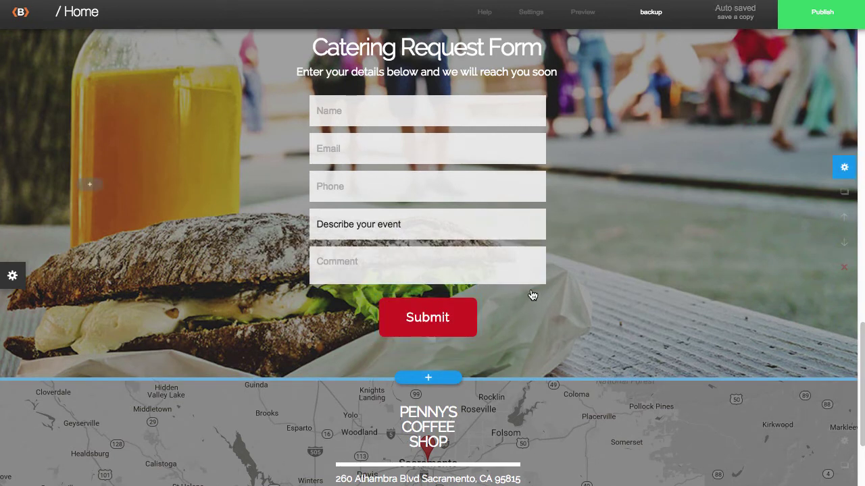
- Set Submit to send the form to email, entering the recipient address and a thank-you message
{"action": "left_click", "coordinate": [420, 315]}
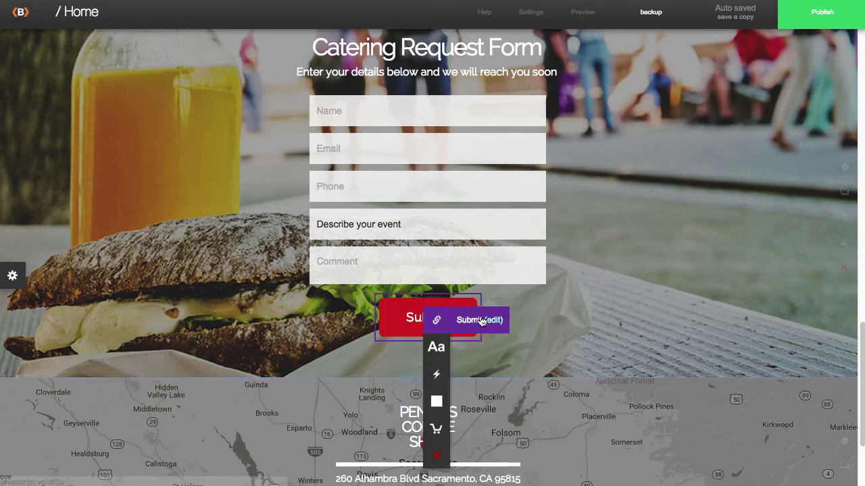
{"action": "left_click", "coordinate": [495, 321]}
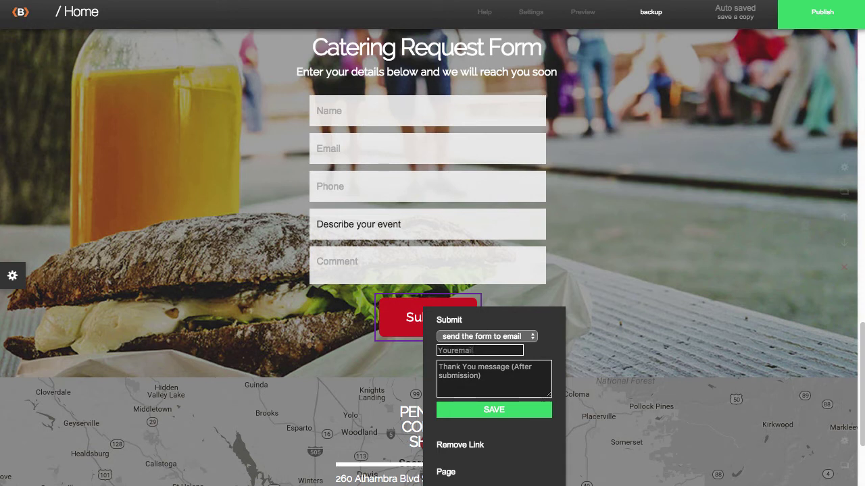
{"action": "type", "text": "Youremail@yourdomain."}
{"action": "left_click", "coordinate": [473, 376]}
{"action": "type", "text": "Type in a custom thank you"}
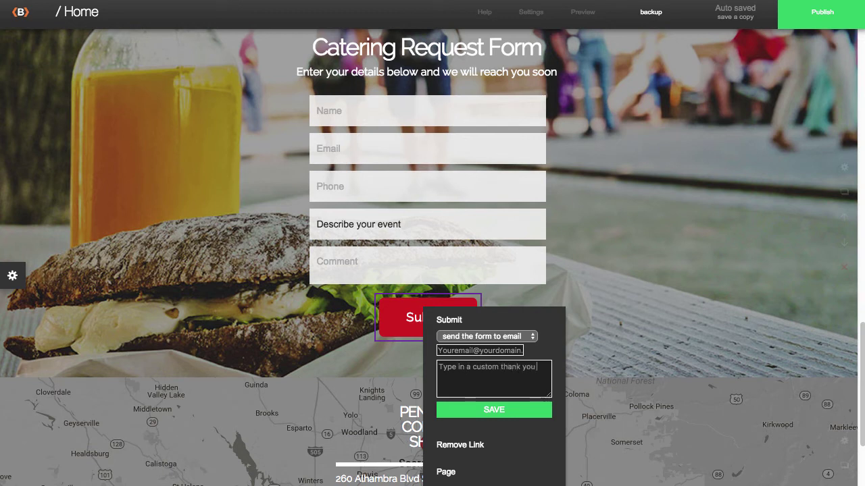
{"action": "type", "text": " message here...."}
{"action": "left_click", "coordinate": [487, 412]}
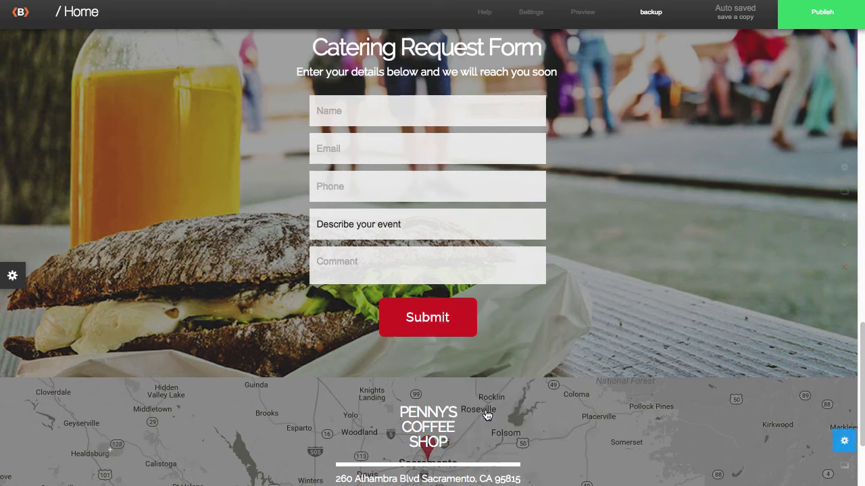
- Give the Submit button an orange-red background, white effect colour and orange-red hover text
{"action": "scroll", "coordinate": [423, 364], "scroll_direction": "up", "scroll_amount": 1}
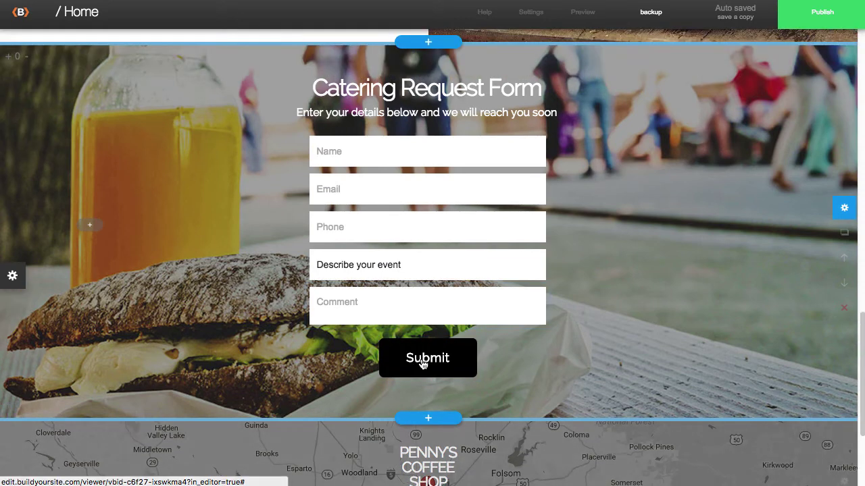
{"action": "left_click", "coordinate": [423, 365]}
{"action": "left_click", "coordinate": [437, 419]}
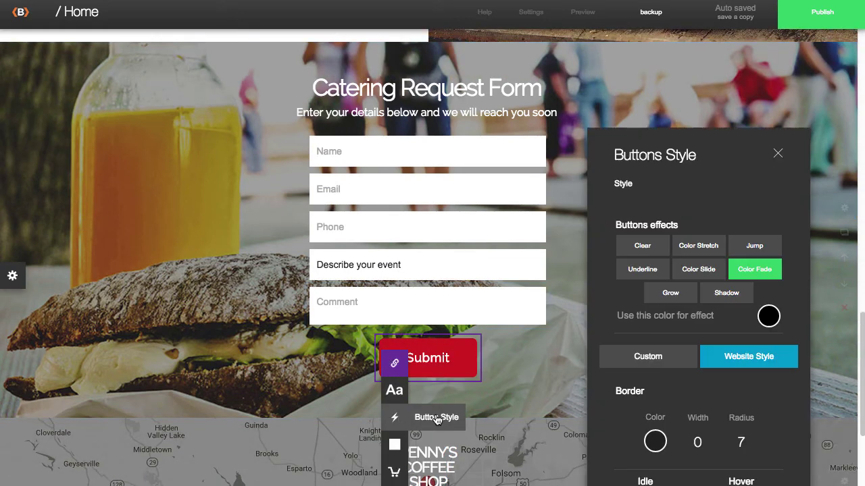
{"action": "scroll", "coordinate": [668, 139], "scroll_direction": "down", "scroll_amount": 2}
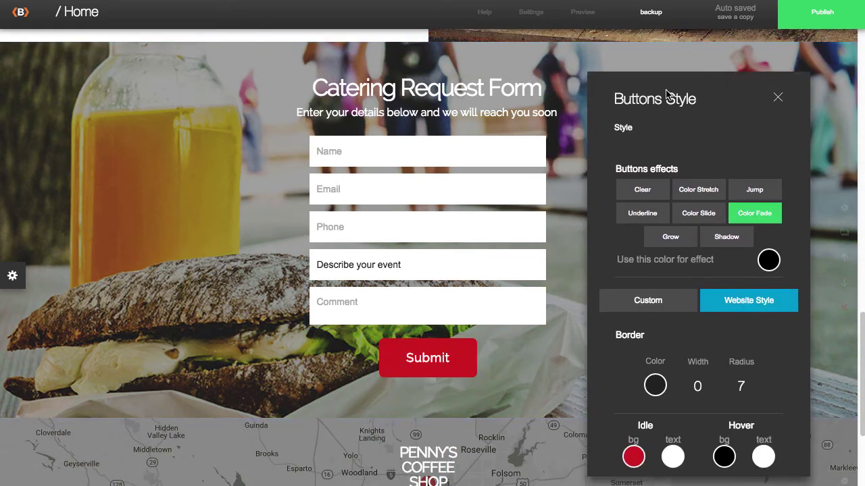
{"action": "left_click", "coordinate": [634, 458]}
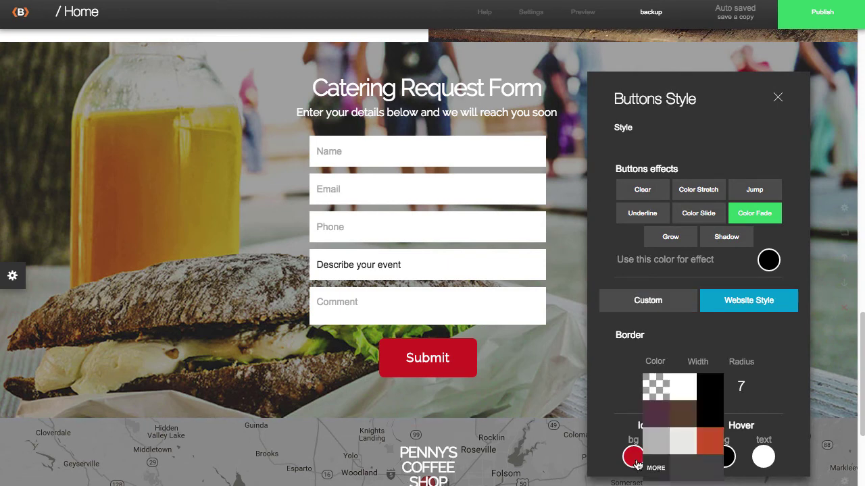
{"action": "left_click", "coordinate": [709, 442]}
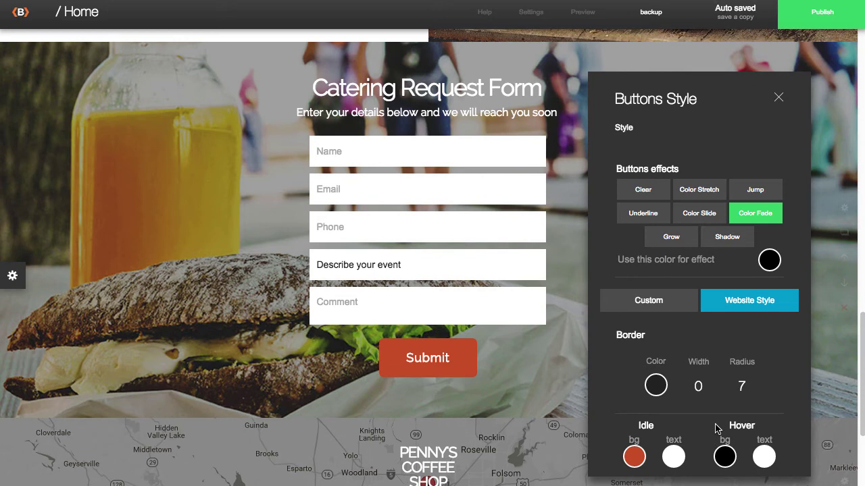
{"action": "left_click", "coordinate": [769, 261]}
{"action": "left_click", "coordinate": [775, 197]}
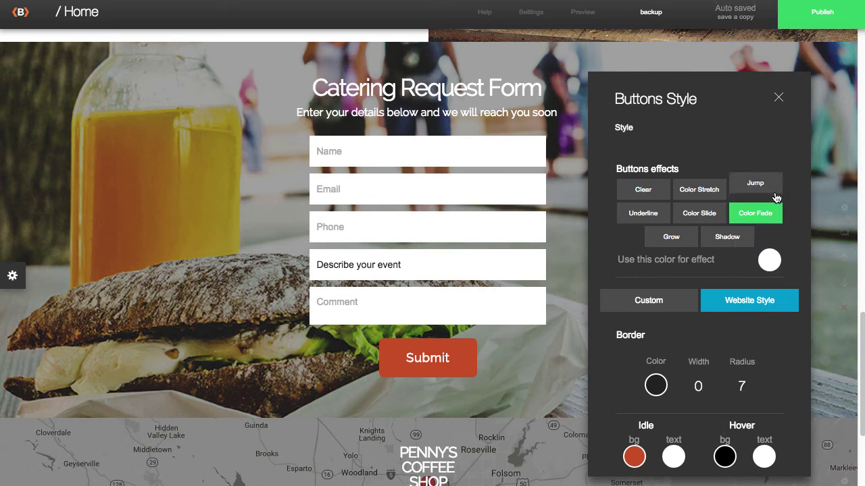
{"action": "left_click", "coordinate": [765, 457]}
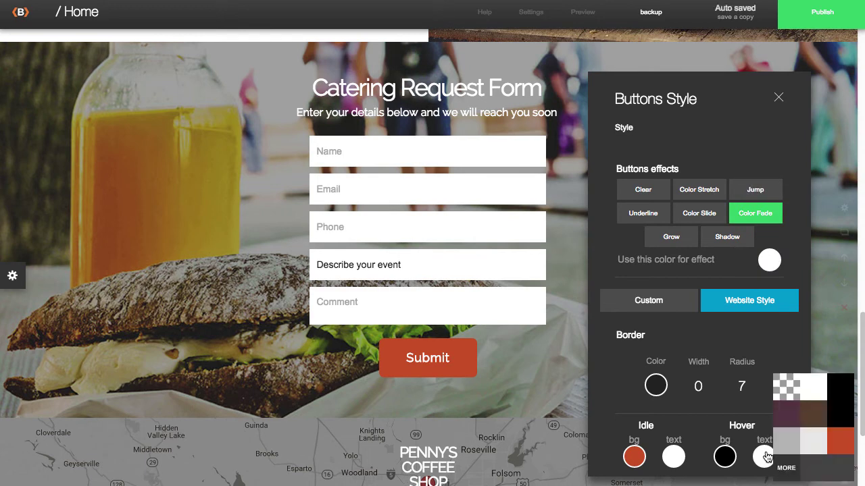
{"action": "left_click", "coordinate": [839, 441]}
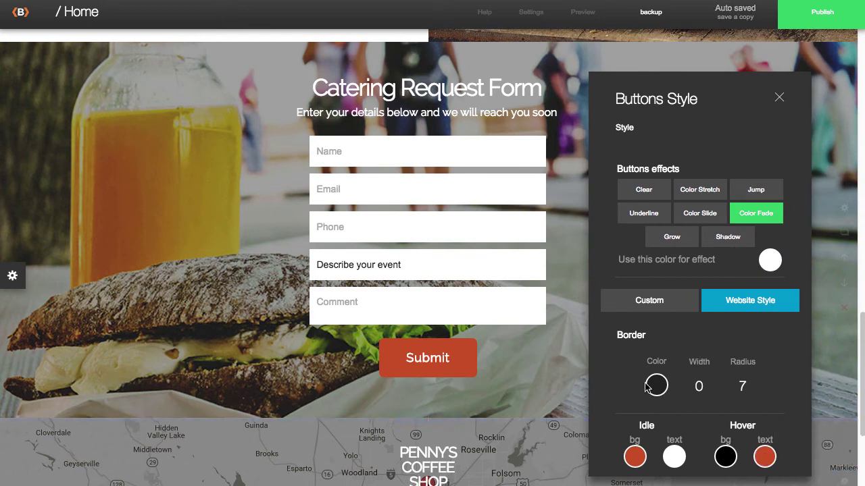
{"action": "left_click", "coordinate": [778, 98]}
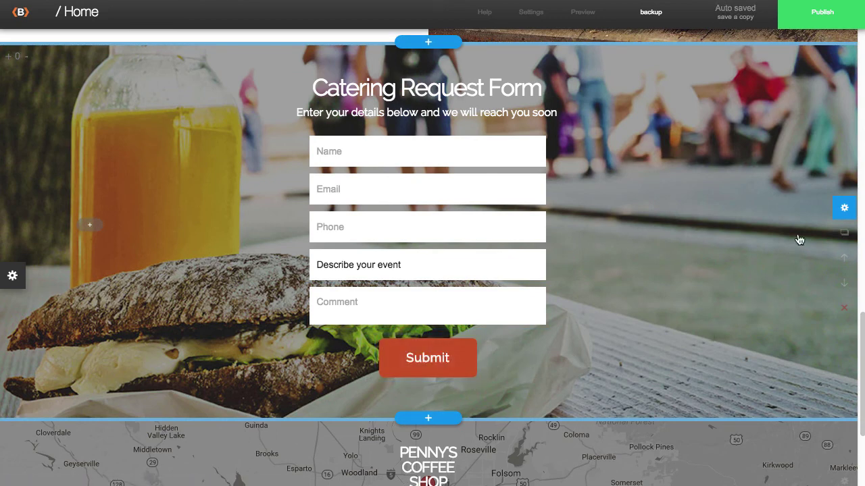
- Try the form section's layouts with the form left, then right, of the photo
{"action": "left_click", "coordinate": [843, 209]}
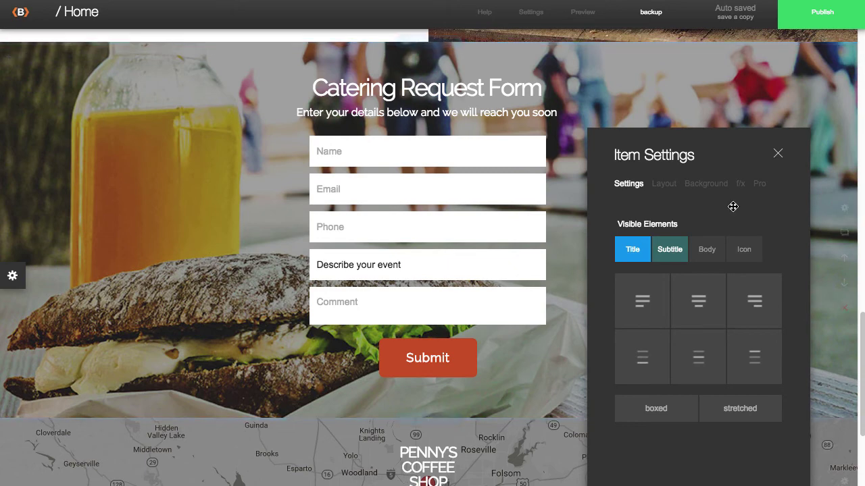
{"action": "left_click", "coordinate": [665, 188]}
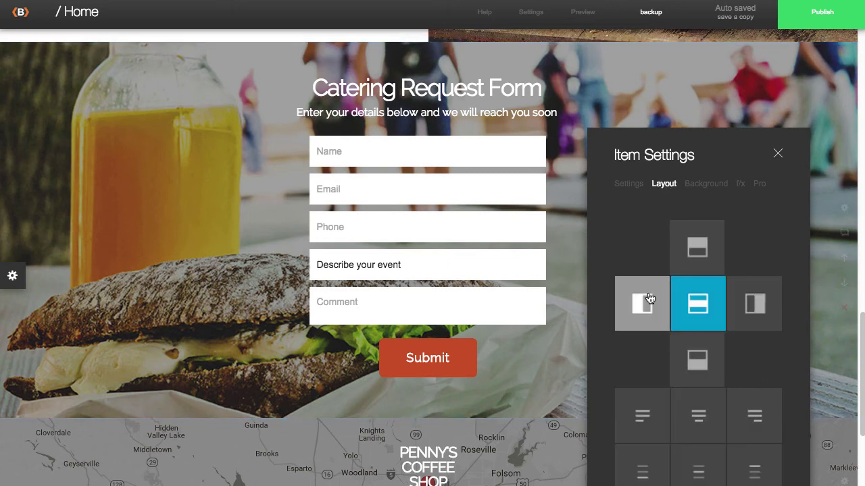
{"action": "left_click", "coordinate": [648, 298]}
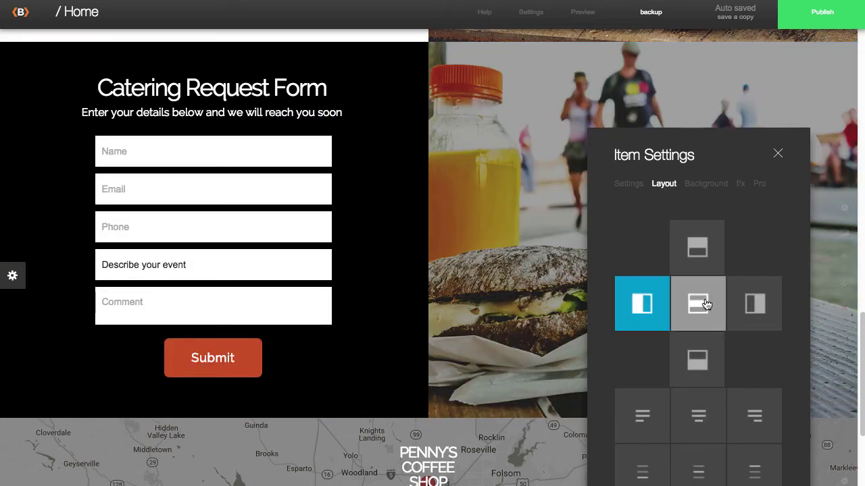
{"action": "left_click", "coordinate": [756, 305]}
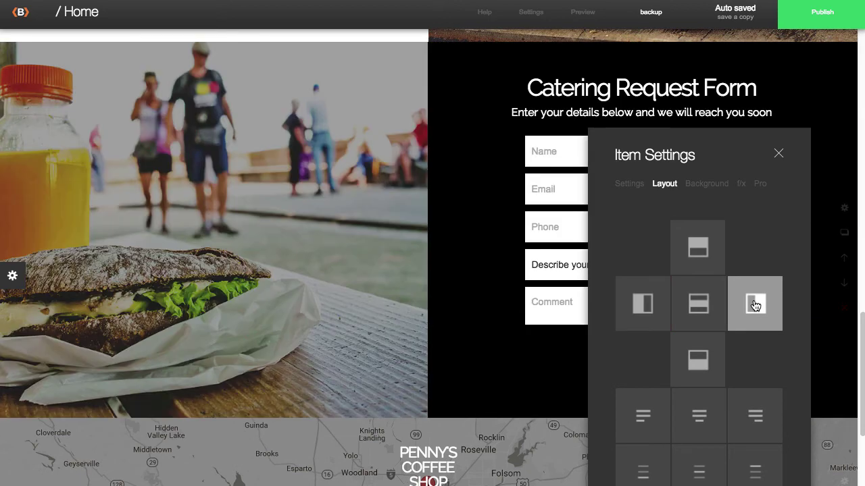
{"action": "left_click_drag", "start_coordinate": [702, 137], "coordinate": [237, 129]}
- Give the form section a light grey background and centre the form over the full-width photo
{"action": "left_click", "coordinate": [472, 155]}
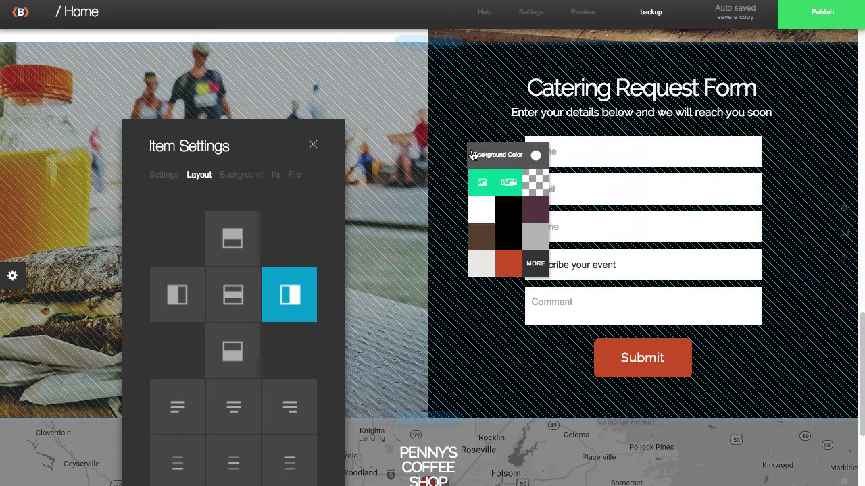
{"action": "left_click", "coordinate": [488, 215]}
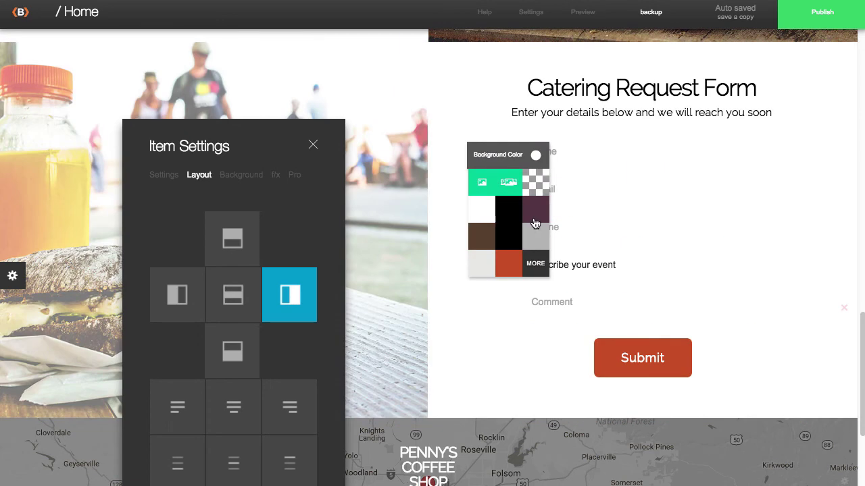
{"action": "left_click", "coordinate": [457, 167]}
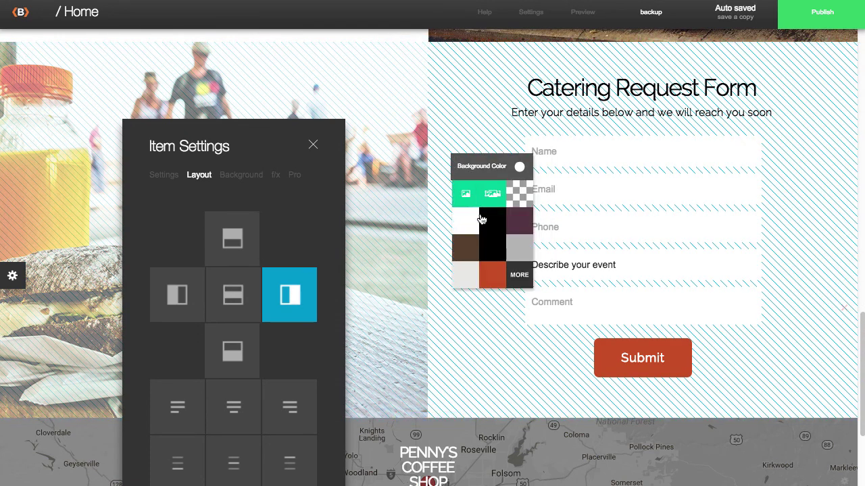
{"action": "left_click", "coordinate": [526, 254]}
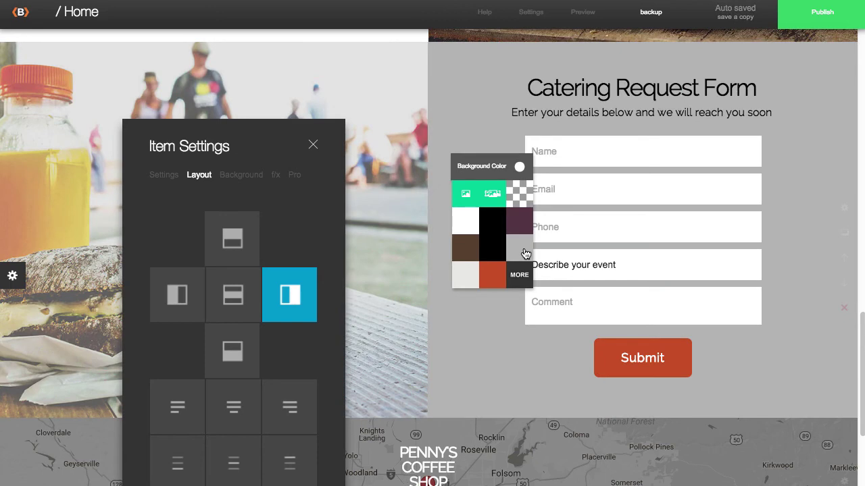
{"action": "left_click", "coordinate": [231, 286]}
{"action": "left_click_drag", "start_coordinate": [256, 135], "coordinate": [725, 124]}
- Make the Catering Request Form title white
{"action": "left_click", "coordinate": [781, 134]}
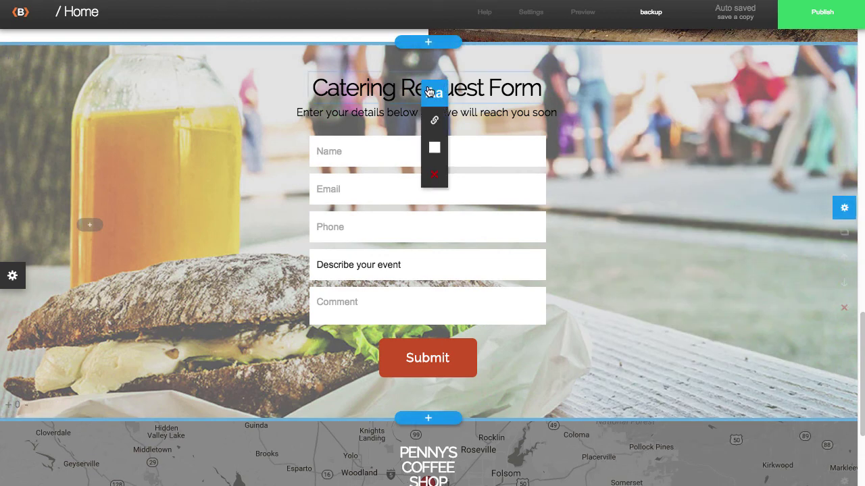
{"action": "left_click", "coordinate": [431, 90]}
{"action": "left_click", "coordinate": [388, 51]}
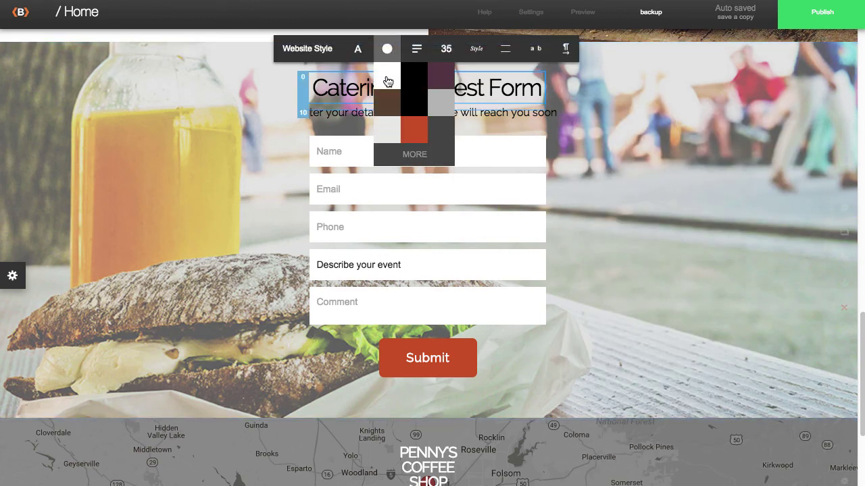
{"action": "left_click", "coordinate": [386, 77]}
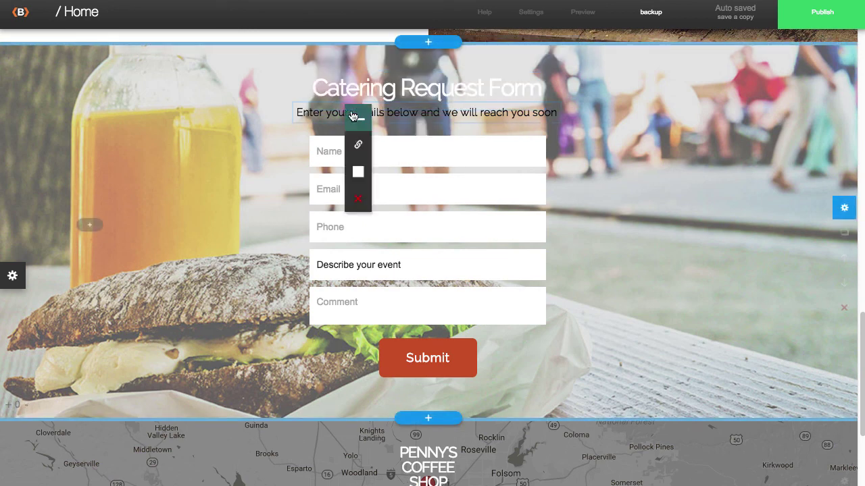
- Make the form's subtitle text white
{"action": "left_click", "coordinate": [357, 119]}
{"action": "left_click", "coordinate": [384, 81]}
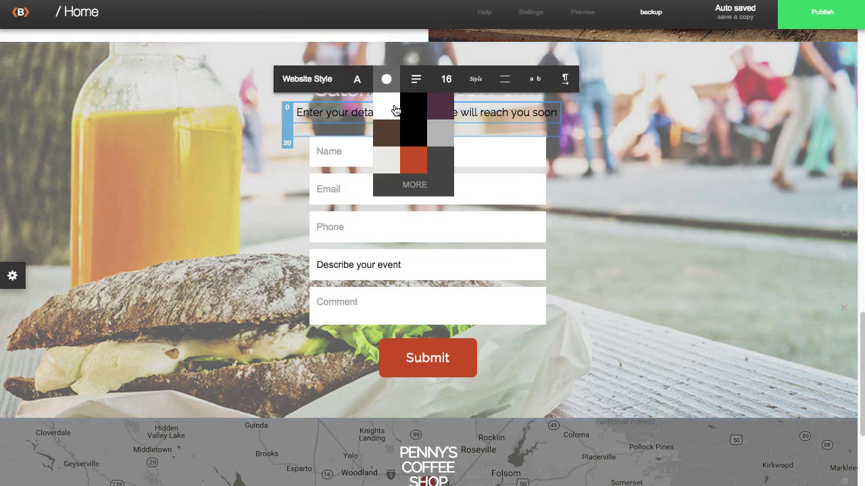
{"action": "left_click", "coordinate": [395, 108]}
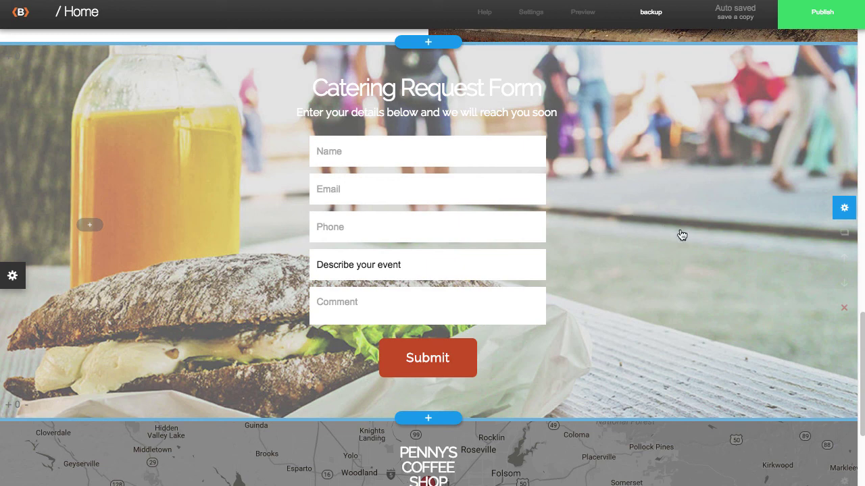